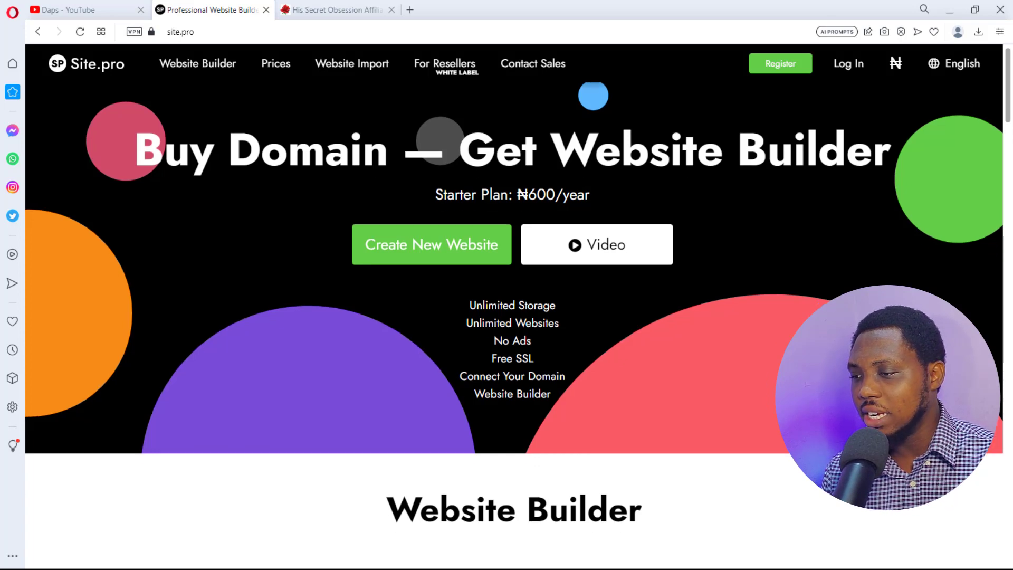
# - Start a new website from the Site.pro page and dismiss the registration popup to reach My Websites
pyautogui.scroll(-10, 596, 190)
pyautogui.scroll(-5, 597, 194)
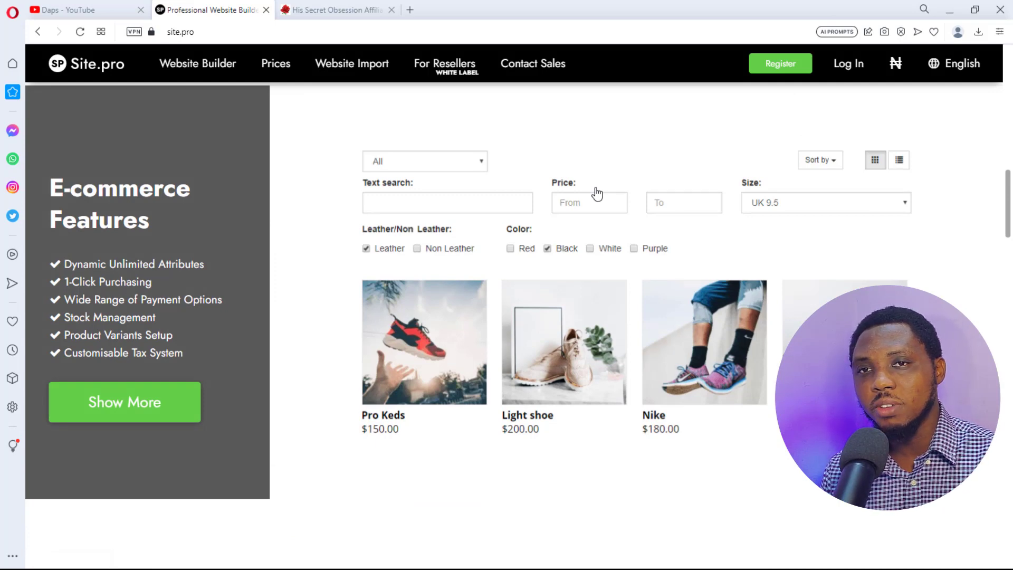
pyautogui.scroll(-8, 596, 194)
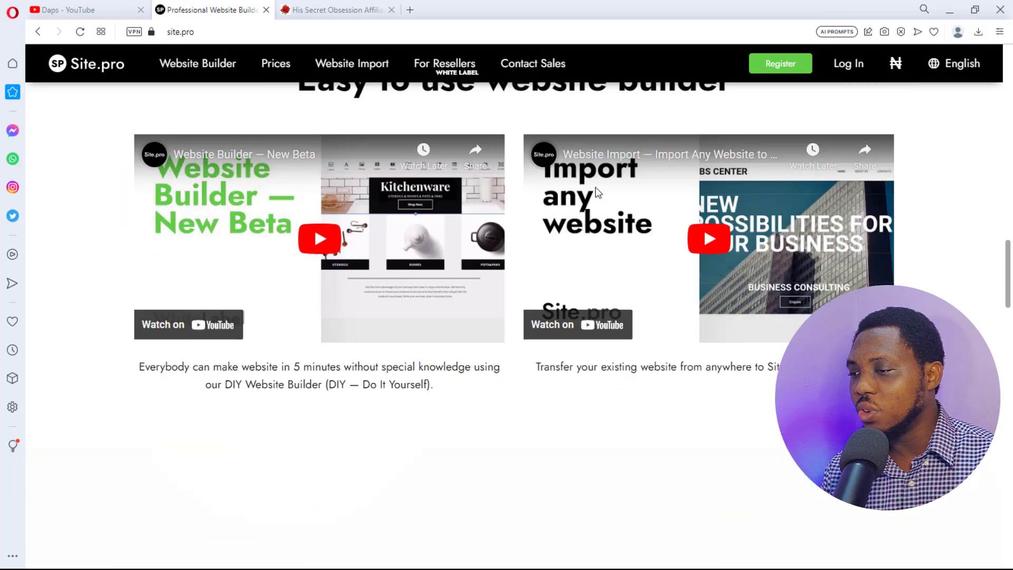
pyautogui.scroll(-5, 597, 193)
pyautogui.scroll(-5, 595, 187)
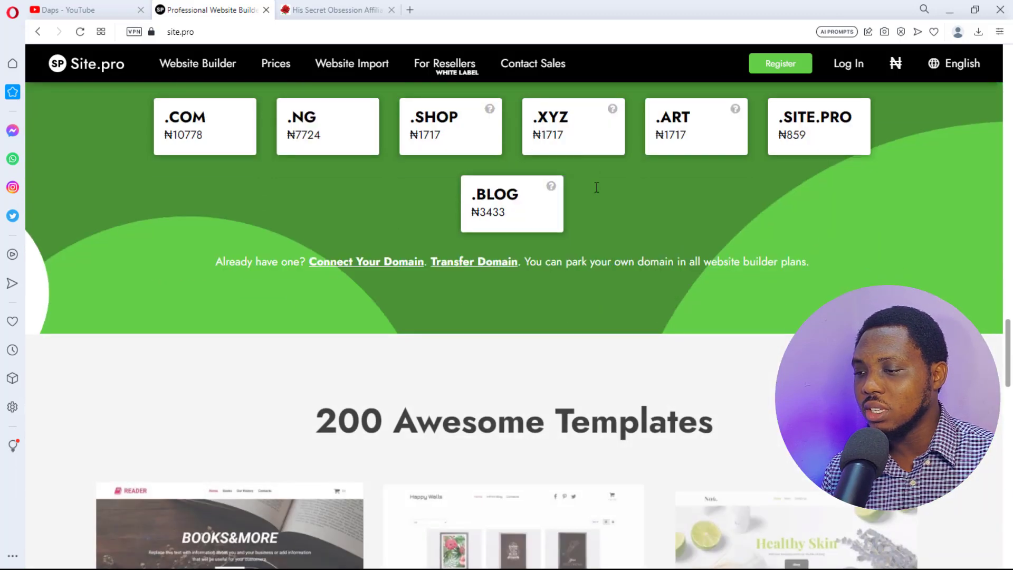
pyautogui.scroll(-5, 595, 187)
pyautogui.moveTo(597, 192)
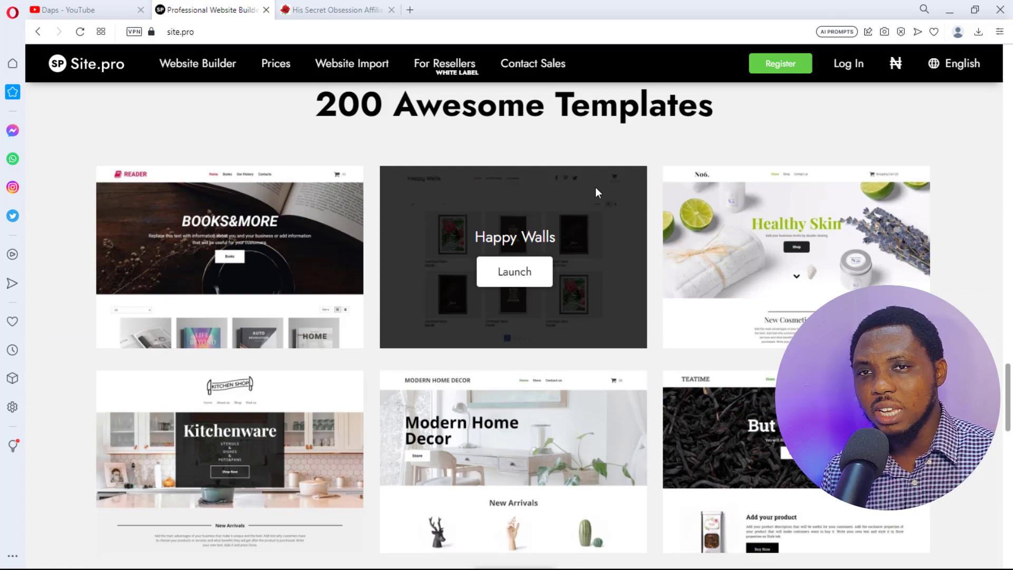
pyautogui.scroll(18, 598, 192)
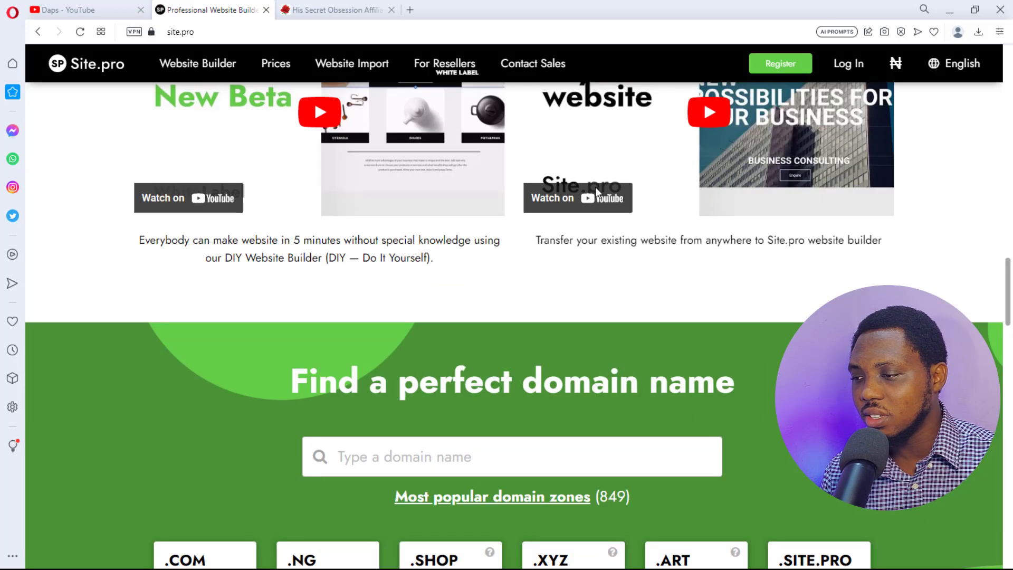
pyautogui.scroll(10, 598, 192)
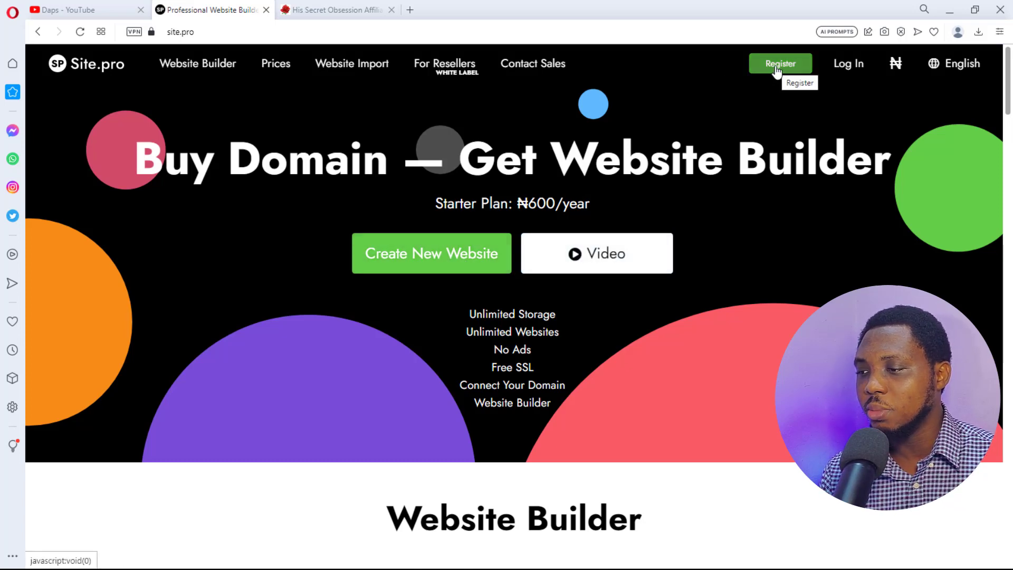
pyautogui.click(486, 249)
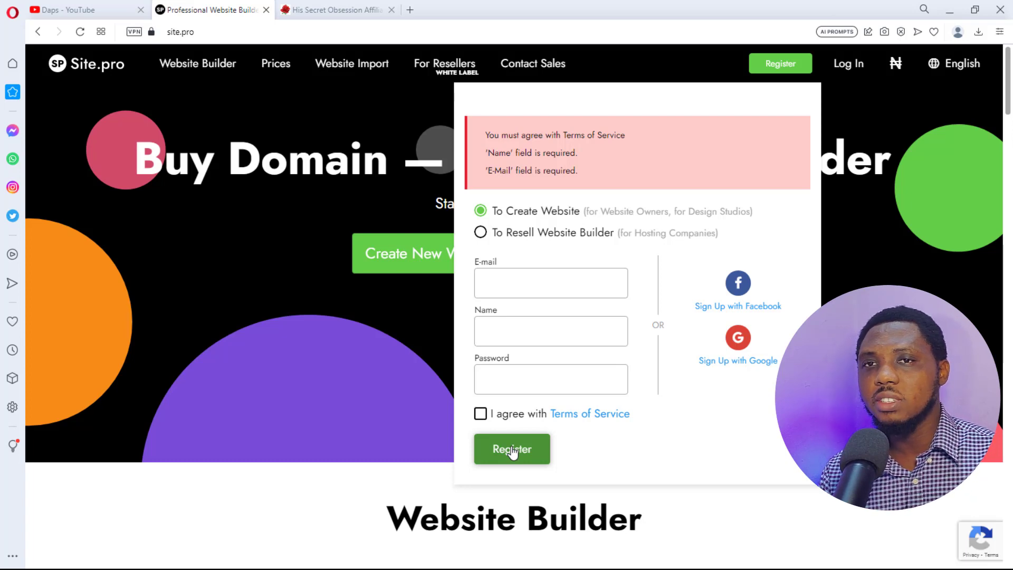
pyautogui.click(289, 274)
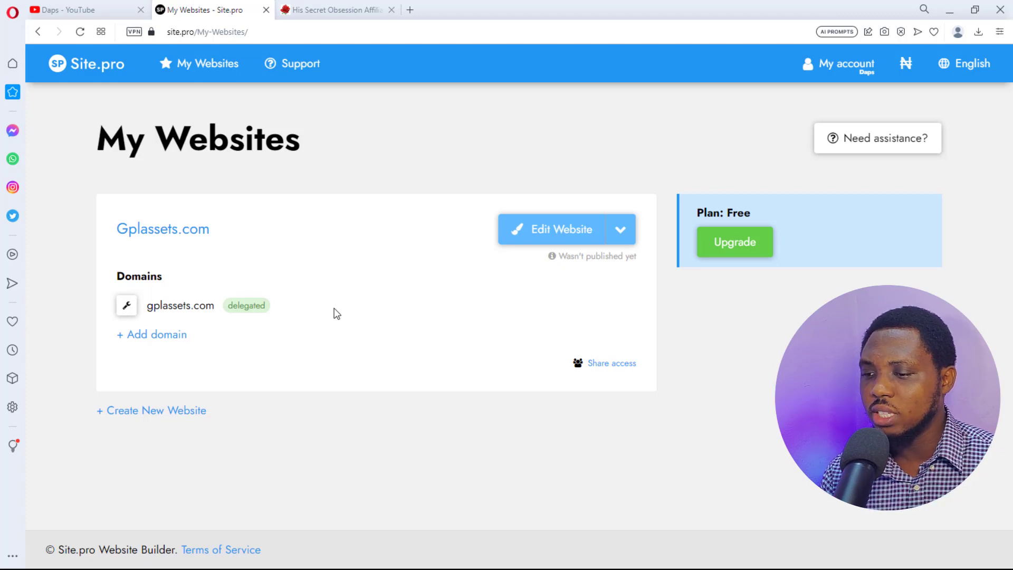
# - Add a new website and choose Connect your domain (for free) as its activation option
pyautogui.click(169, 411)
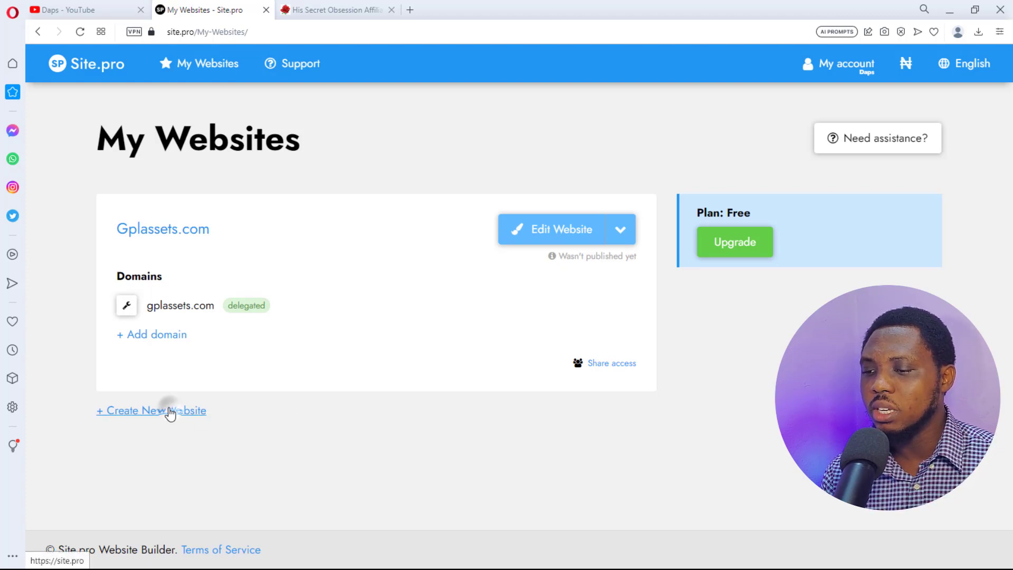
pyautogui.scroll(-3, 350, 389)
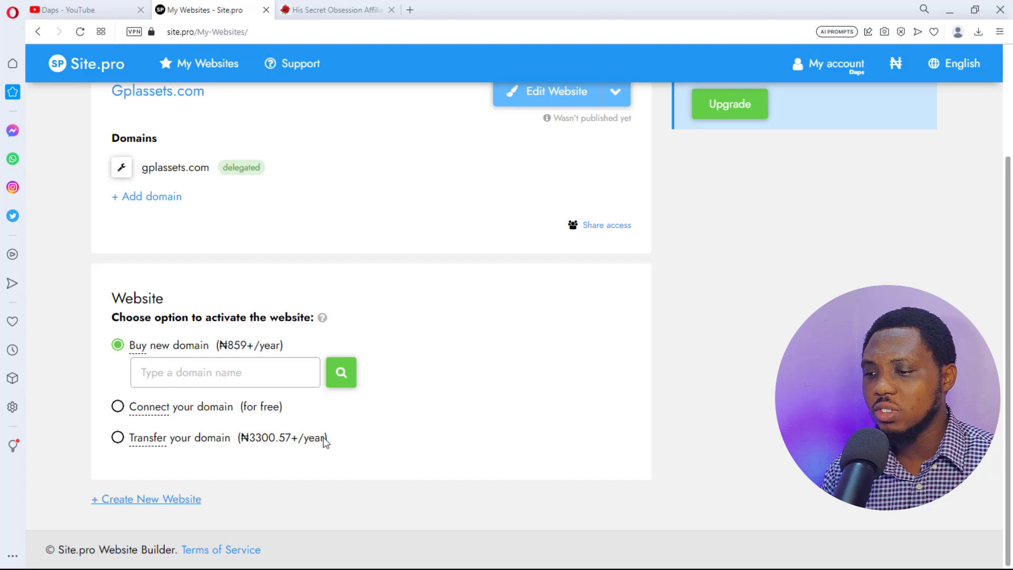
pyautogui.click(118, 406)
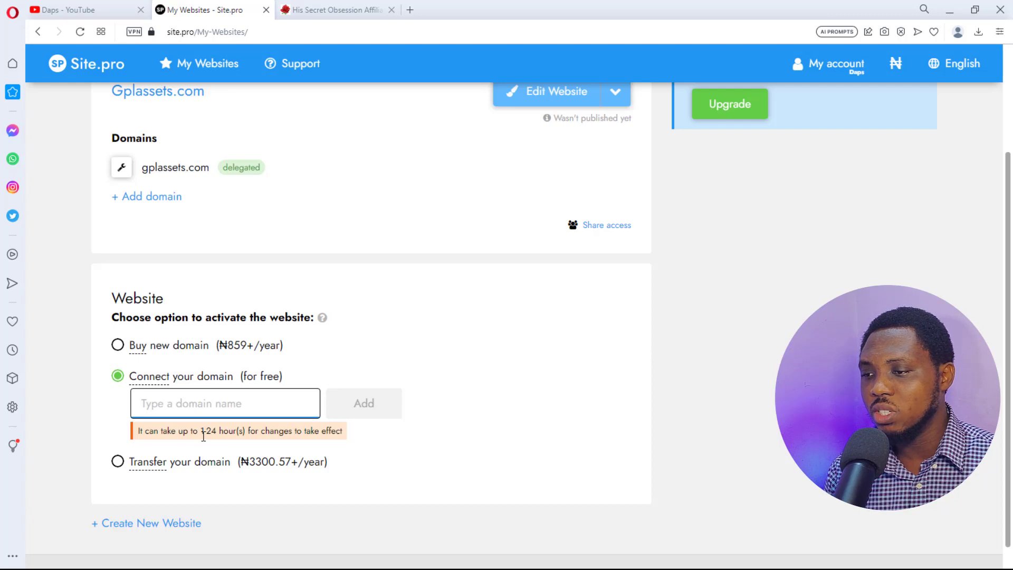
pyautogui.scroll(3, 255, 210)
pyautogui.scroll(-3, 251, 259)
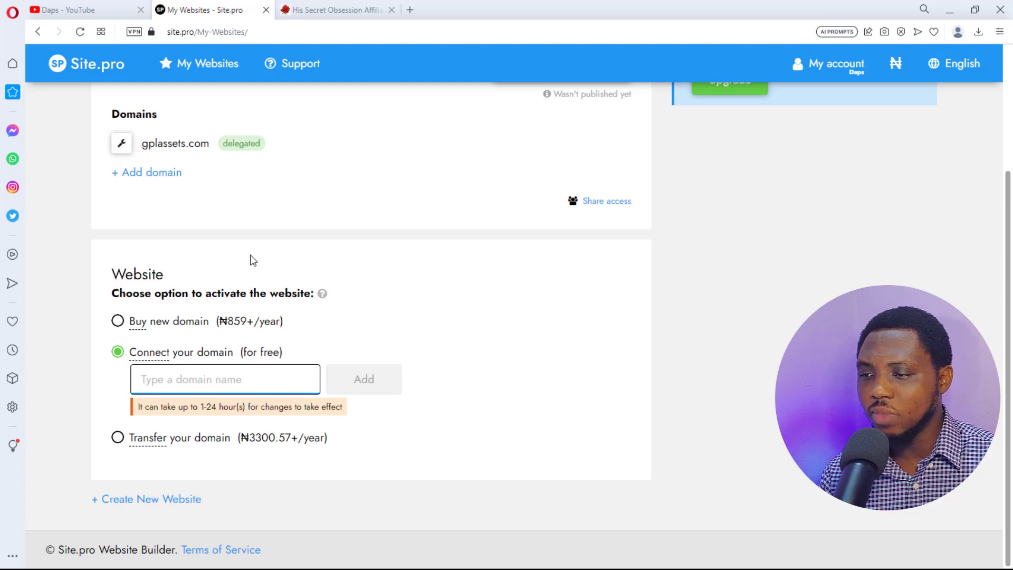
pyautogui.scroll(3, 253, 260)
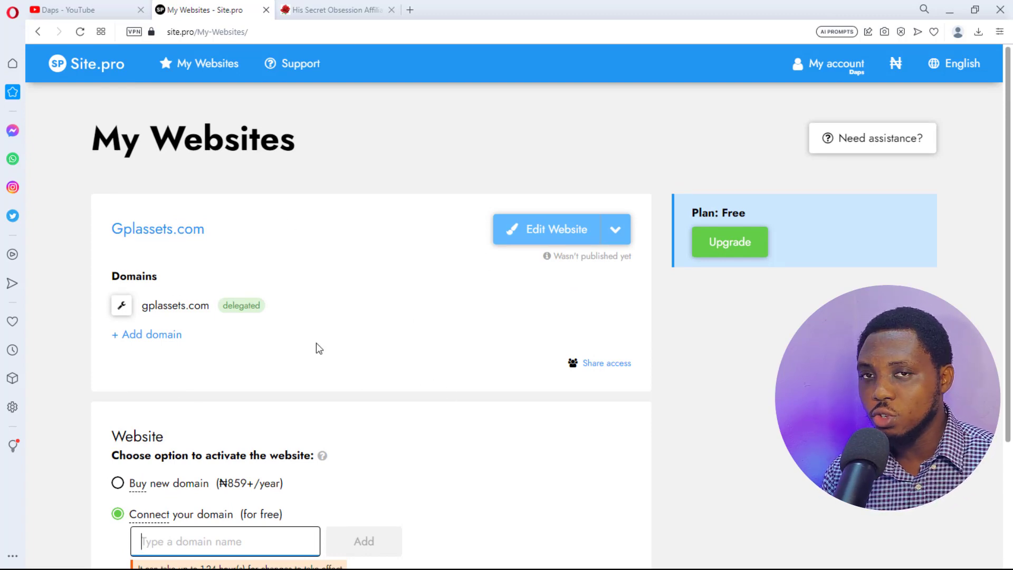
# - Use Edit Website on the Gplassets.com card to open the builder's Select template page
pyautogui.click(536, 236)
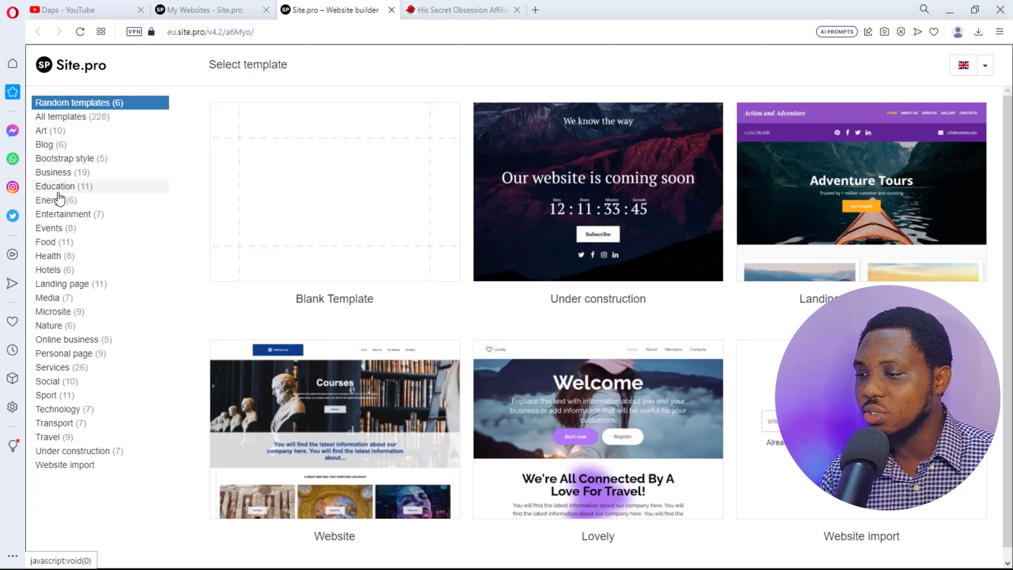
pyautogui.moveTo(489, 245)
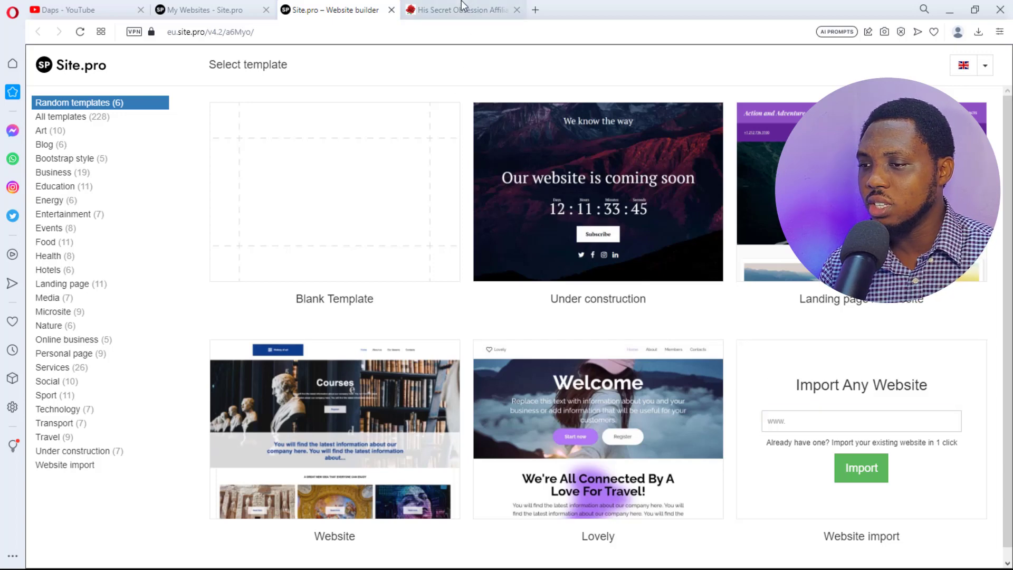
# - Copy the hissecretobsession.com/aff/ address from the His Secret Obsession affiliate tab
pyautogui.click(462, 5)
pyautogui.scroll(-5, 527, 265)
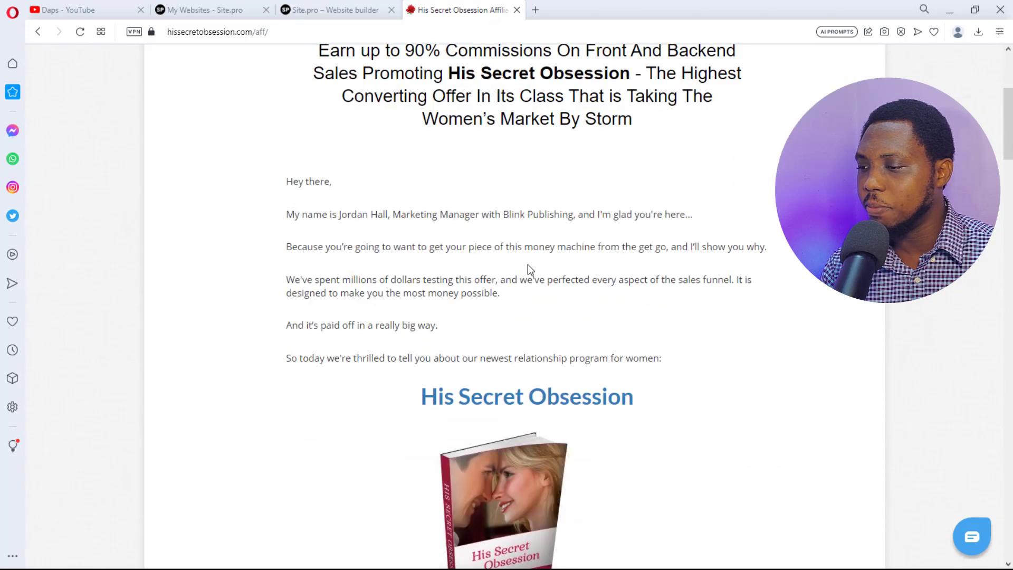
pyautogui.scroll(-7, 527, 265)
pyautogui.scroll(12, 527, 265)
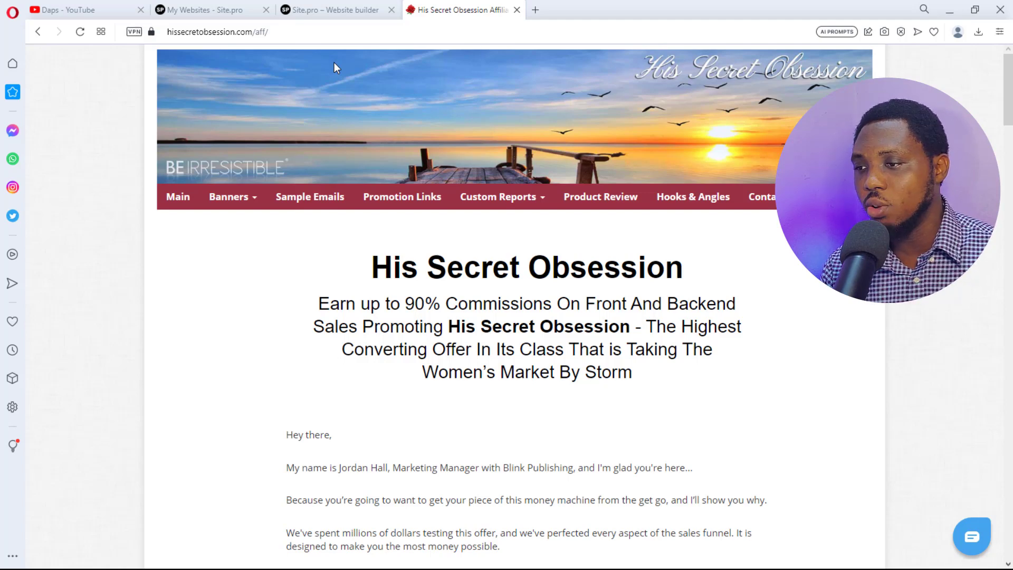
pyautogui.moveTo(290, 32); pyautogui.dragTo(156, 46)
pyautogui.rightClick(189, 32)
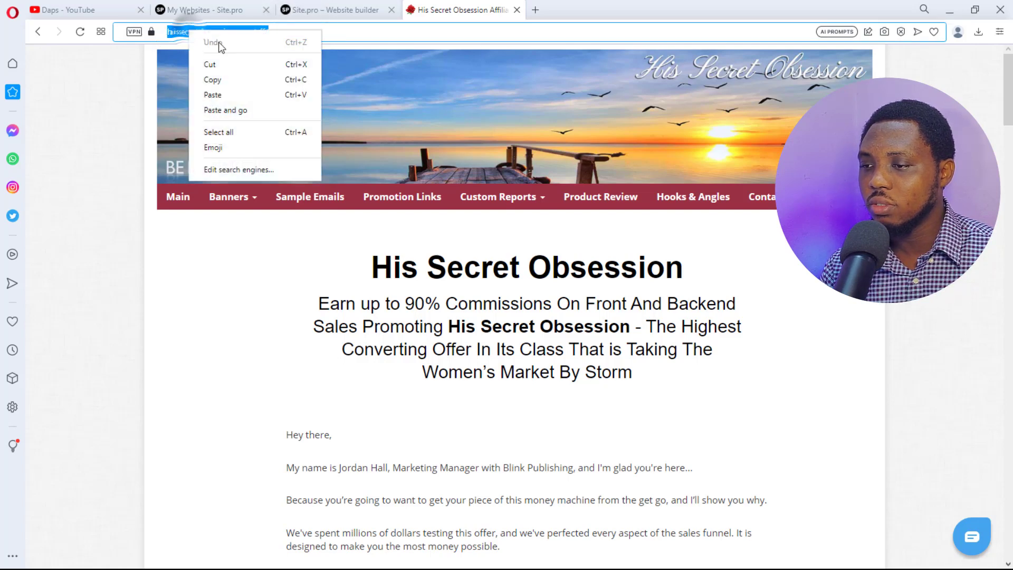
pyautogui.click(211, 78)
pyautogui.click(315, 12)
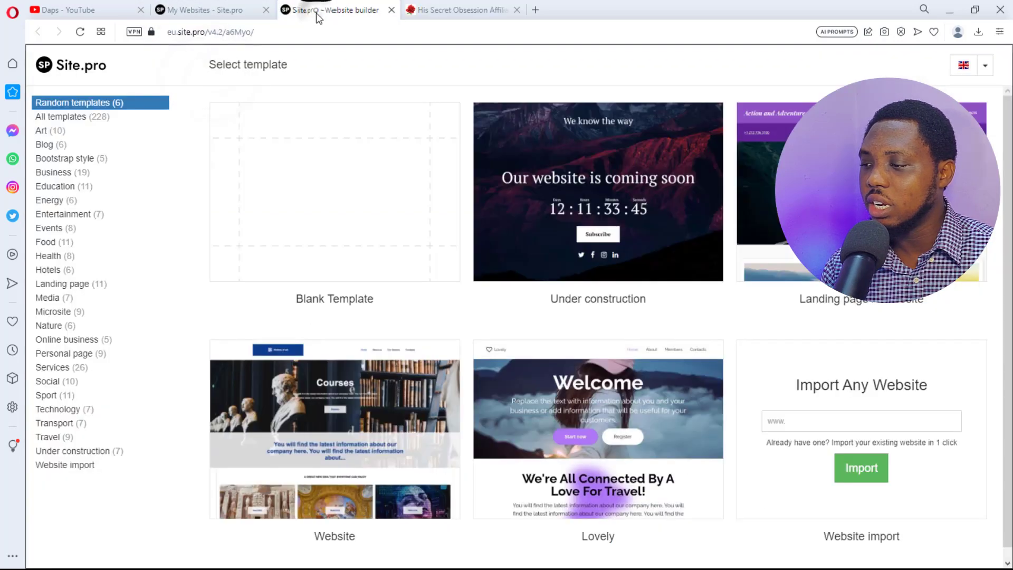
pyautogui.click(844, 421)
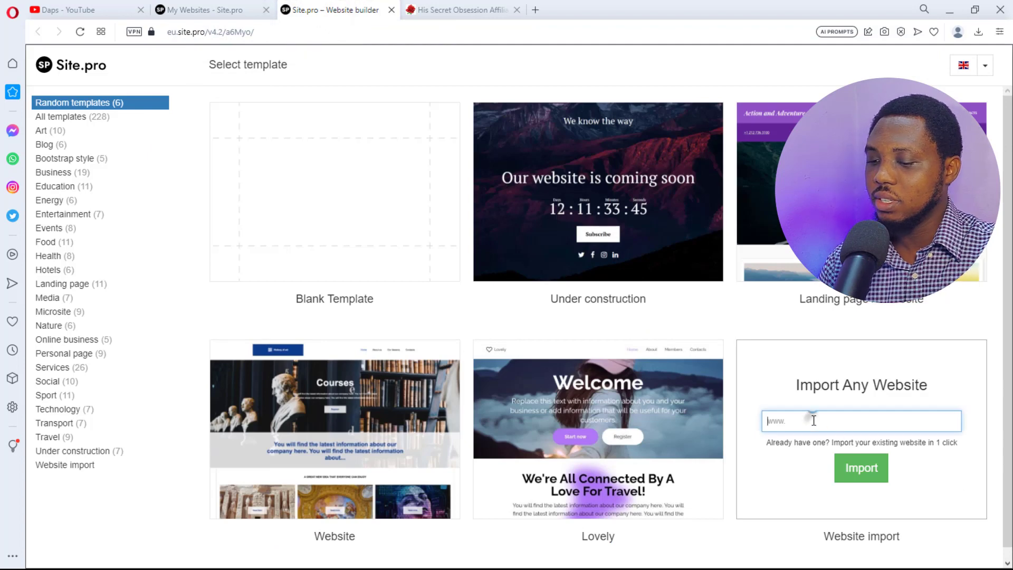
pyautogui.hotkey('ctrl', 'v')
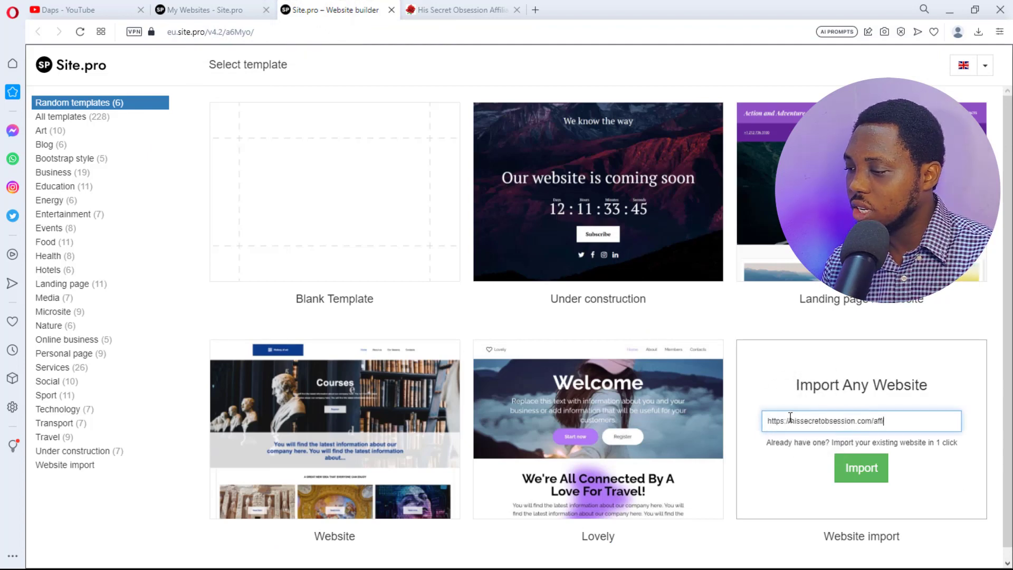
pyautogui.moveTo(769, 421); pyautogui.dragTo(796, 425)
pyautogui.press('BackSpace')
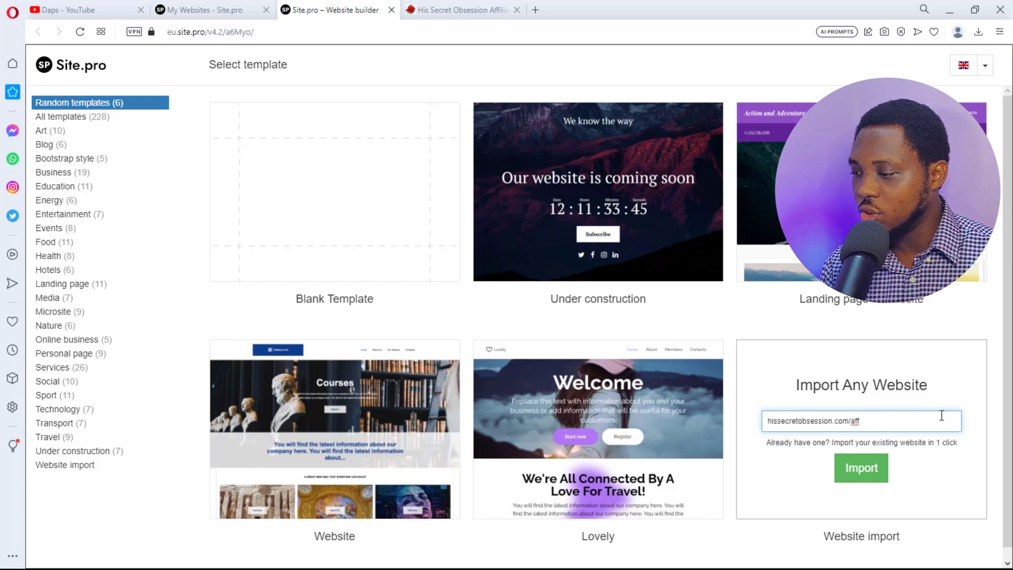
pyautogui.click(873, 469)
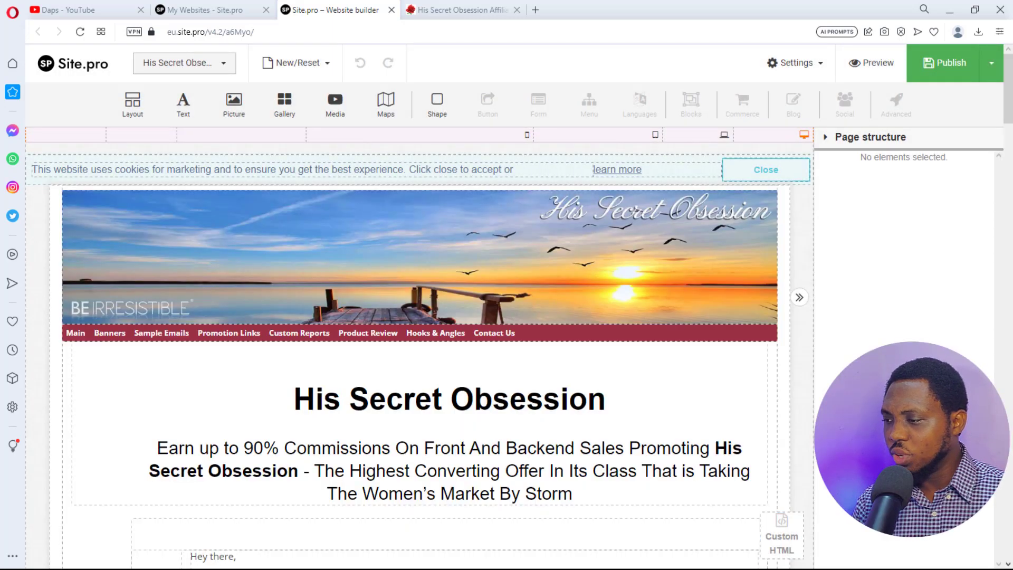
pyautogui.scroll(-8, 627, 355)
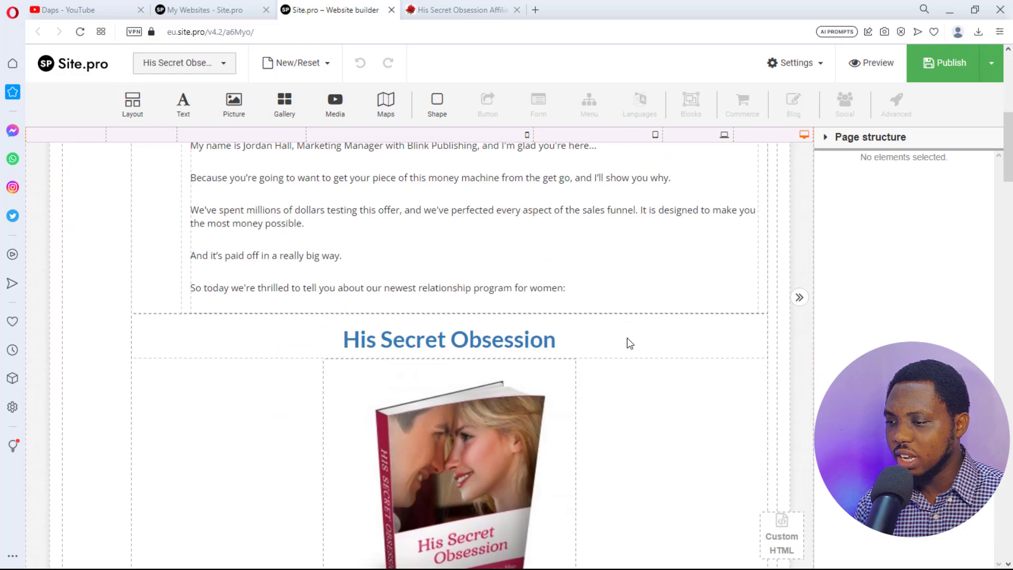
pyautogui.scroll(-5, 630, 344)
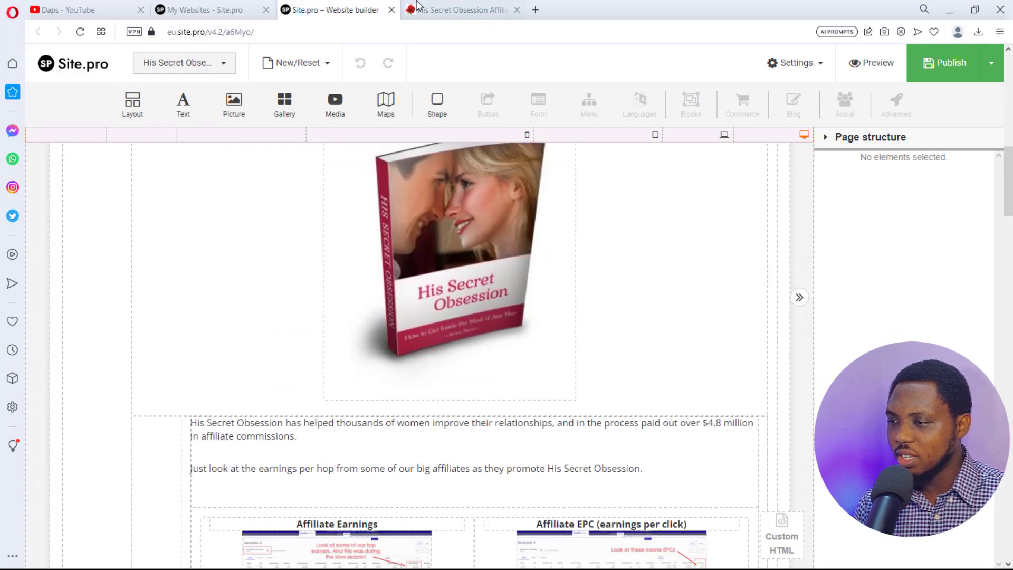
pyautogui.click(446, 8)
pyautogui.scroll(-10, 565, 172)
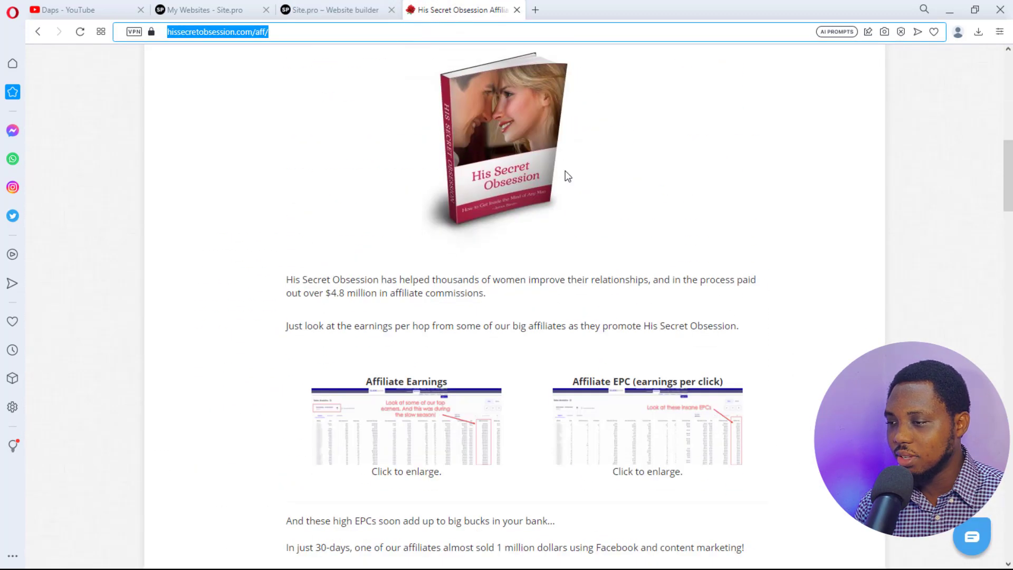
pyautogui.click(359, 9)
pyautogui.scroll(-5, 590, 205)
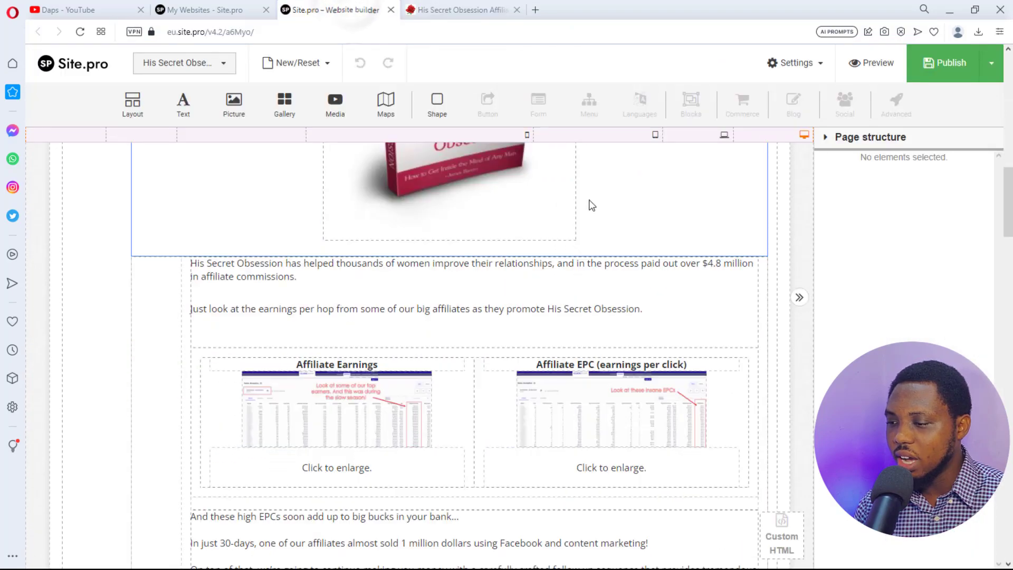
pyautogui.scroll(-20, 591, 205)
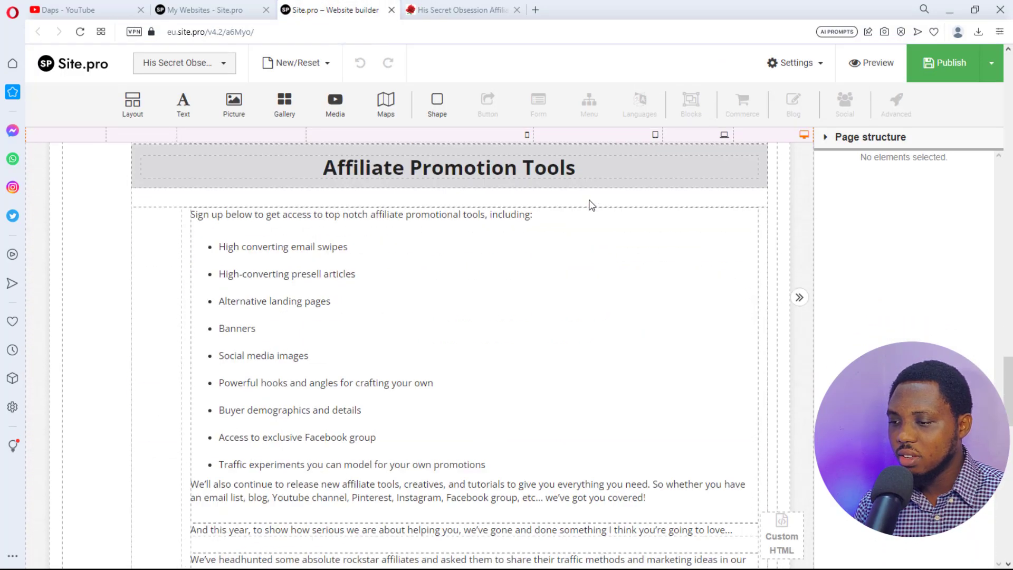
pyautogui.scroll(-10, 588, 203)
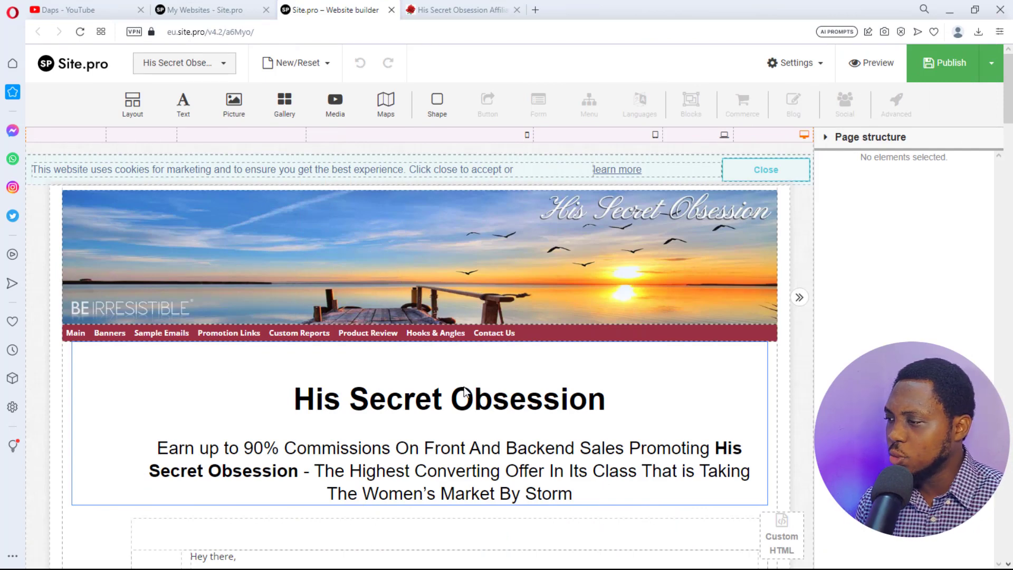
# - Preview the imported page at Wide (1200px+) width and scroll through its content
pyautogui.click(872, 69)
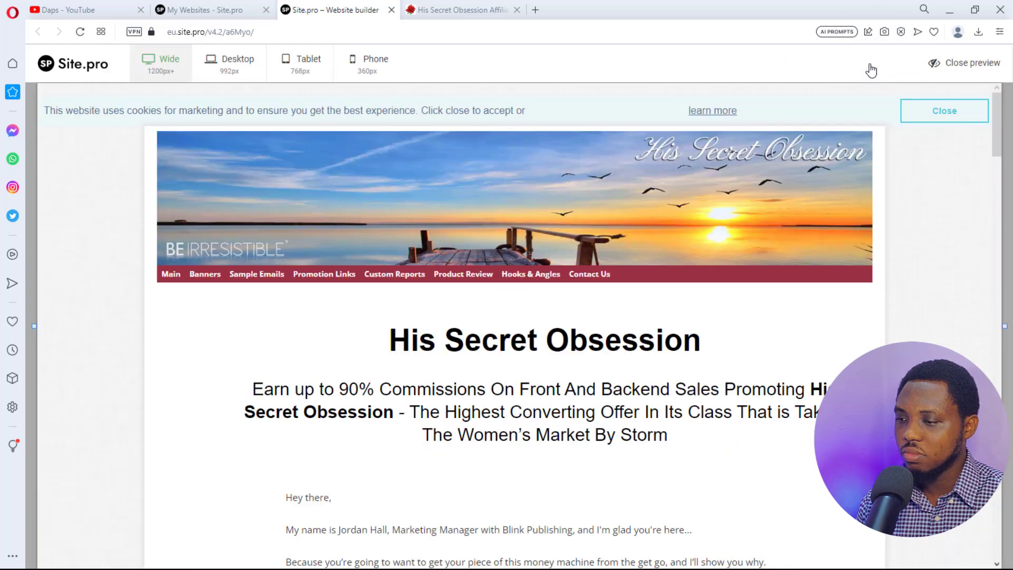
pyautogui.scroll(-15, 683, 255)
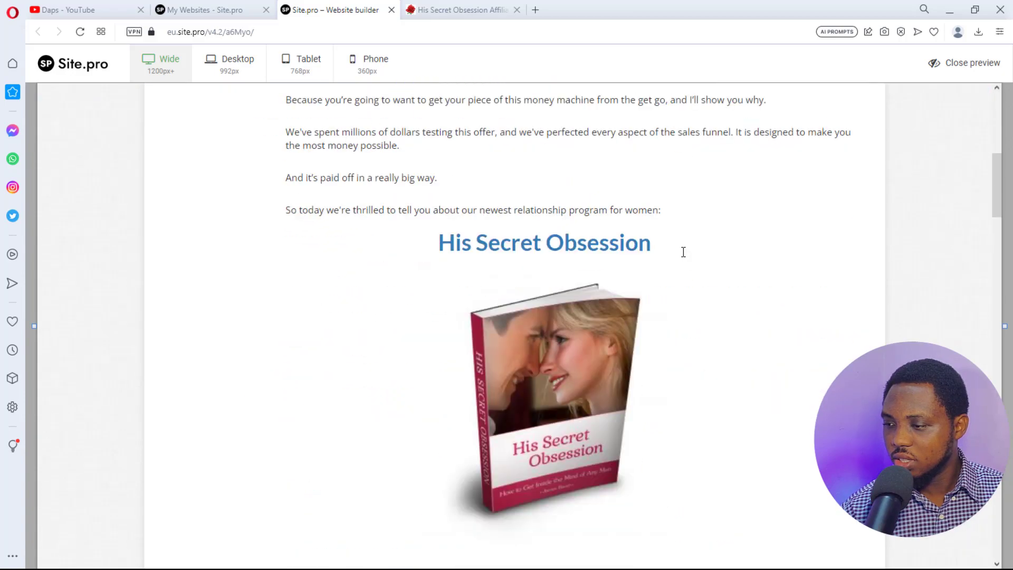
pyautogui.scroll(-20, 682, 255)
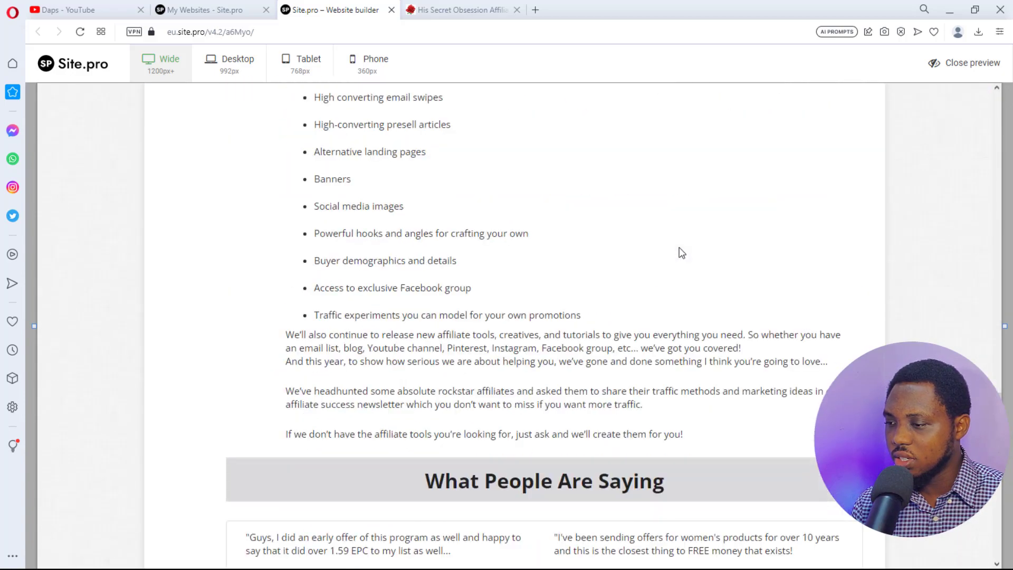
pyautogui.scroll(-6, 682, 254)
pyautogui.scroll(12, 681, 253)
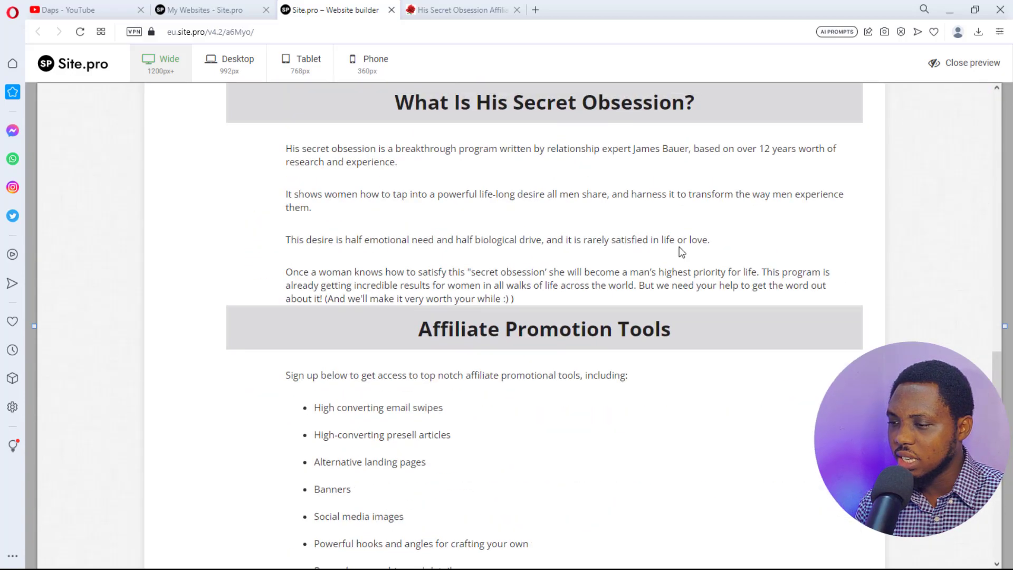
pyautogui.scroll(3, 681, 252)
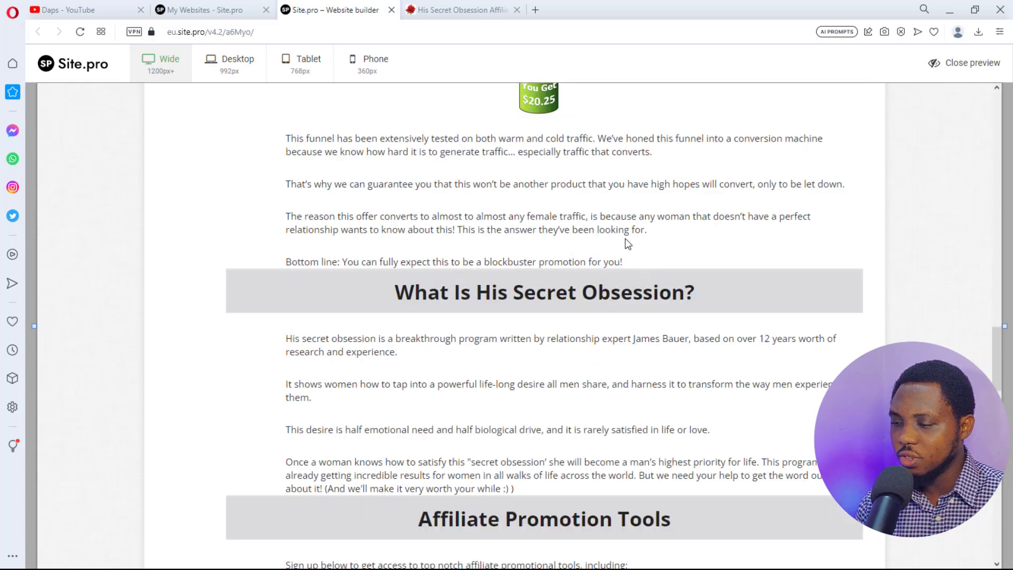
pyautogui.scroll(-13, 652, 252)
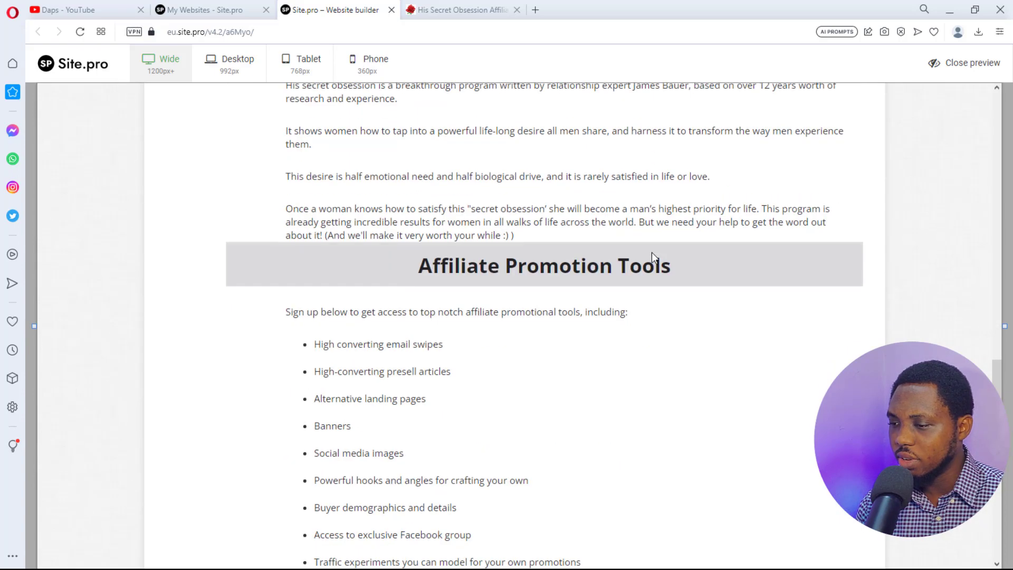
pyautogui.scroll(-10, 652, 253)
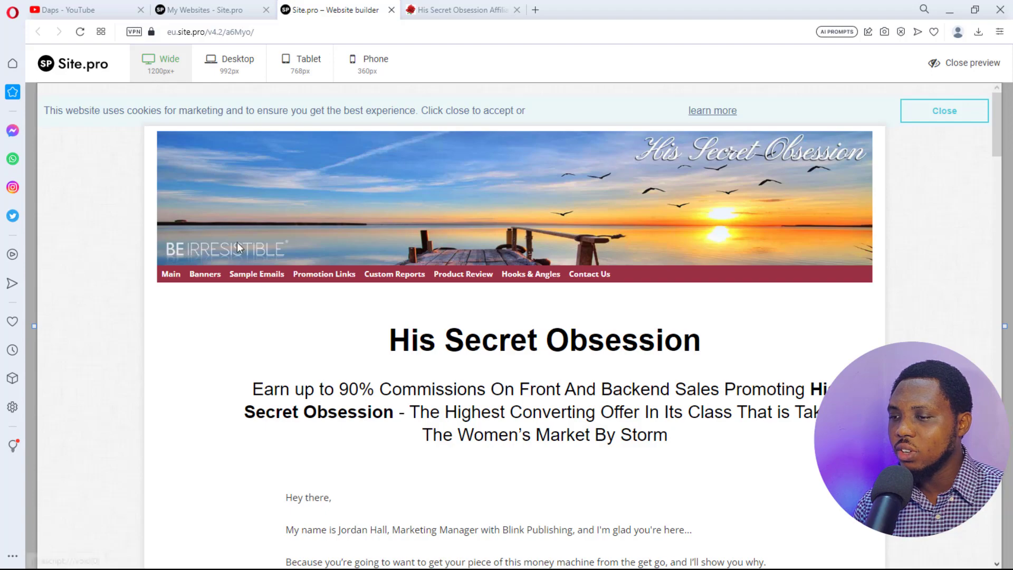
pyautogui.click(230, 61)
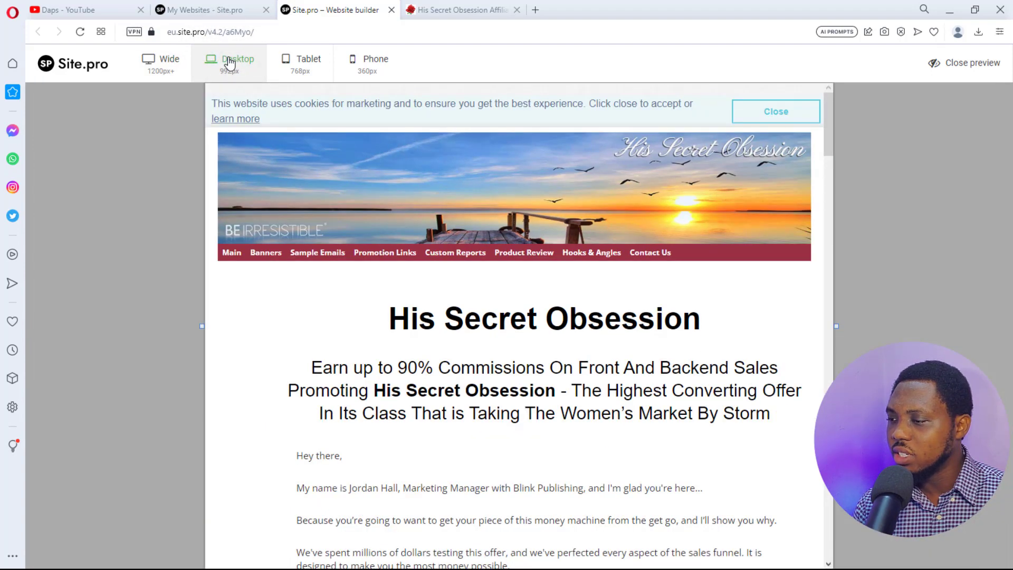
pyautogui.scroll(-20, 517, 228)
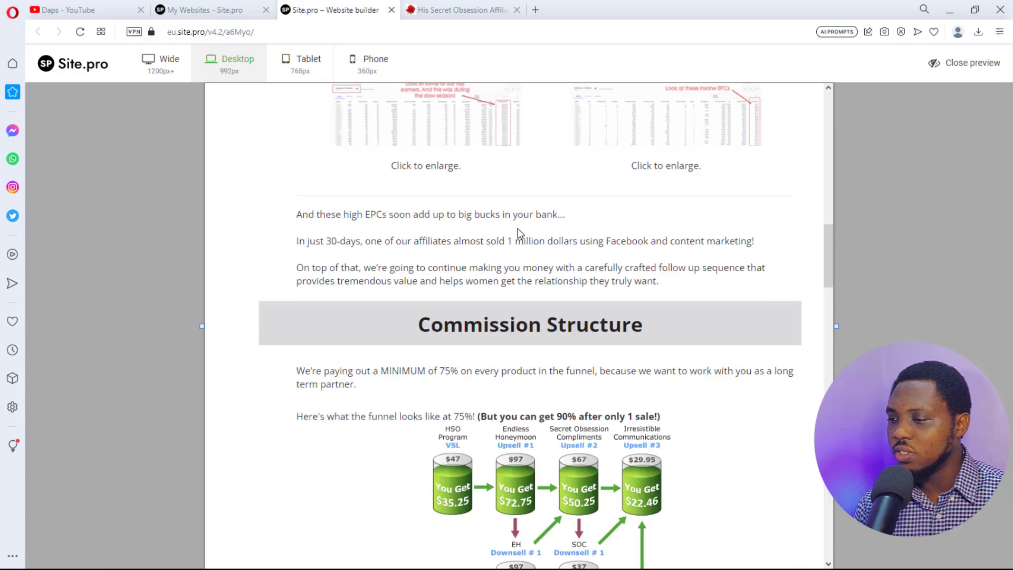
pyautogui.scroll(-20, 518, 228)
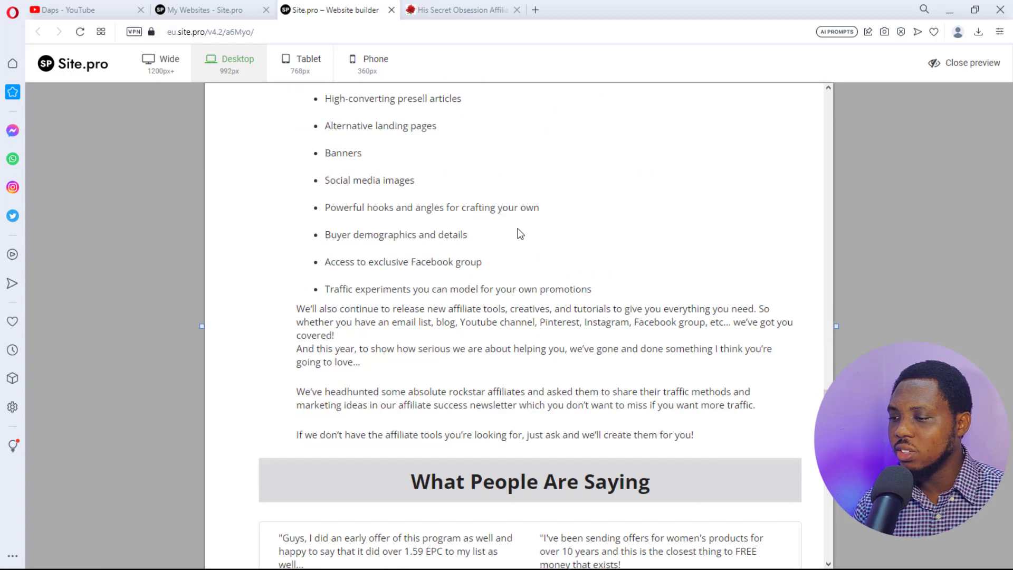
pyautogui.scroll(-6, 518, 231)
pyautogui.scroll(18, 515, 227)
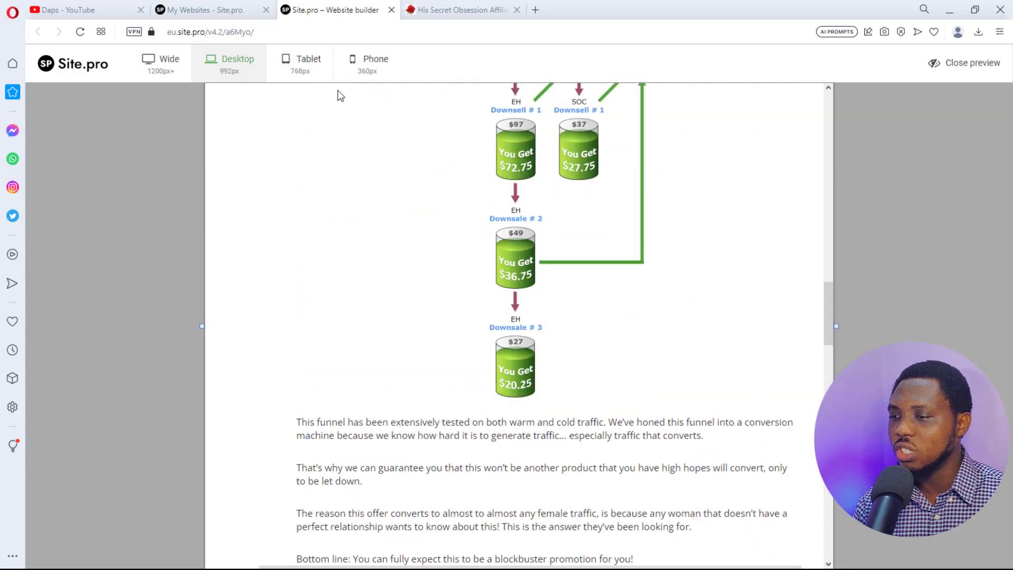
pyautogui.click(309, 64)
pyautogui.scroll(6, 423, 246)
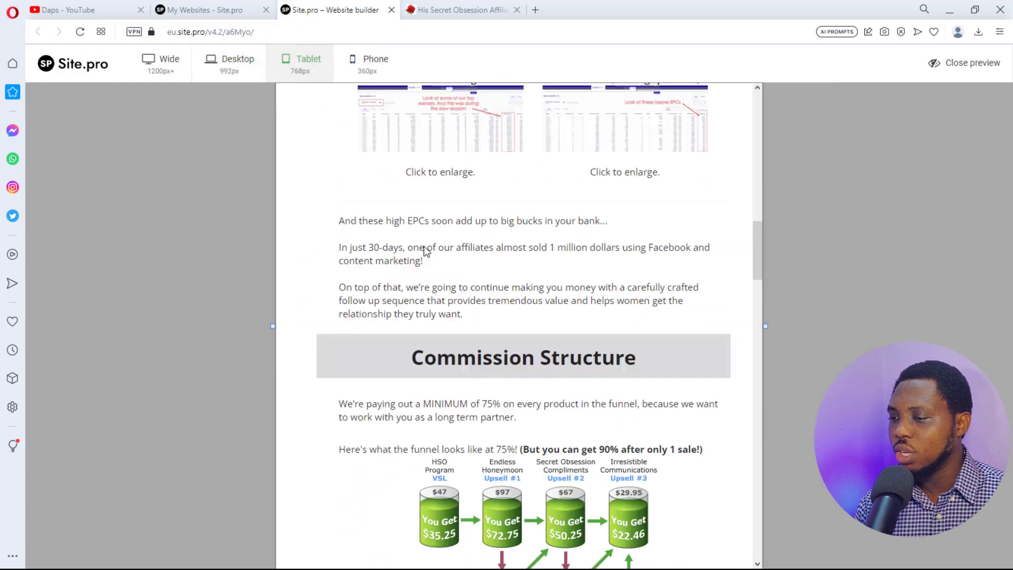
pyautogui.scroll(15, 423, 246)
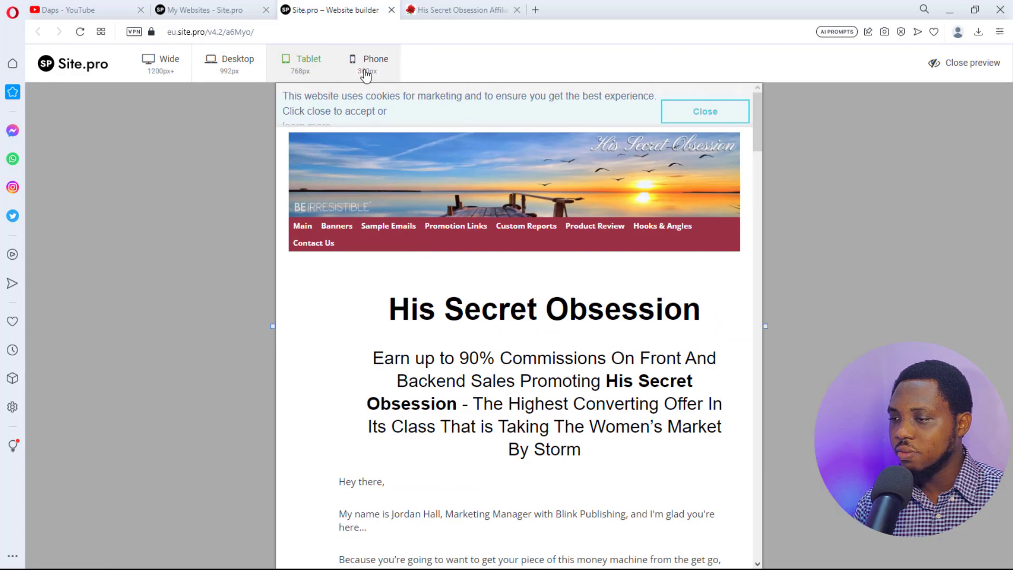
pyautogui.click(366, 74)
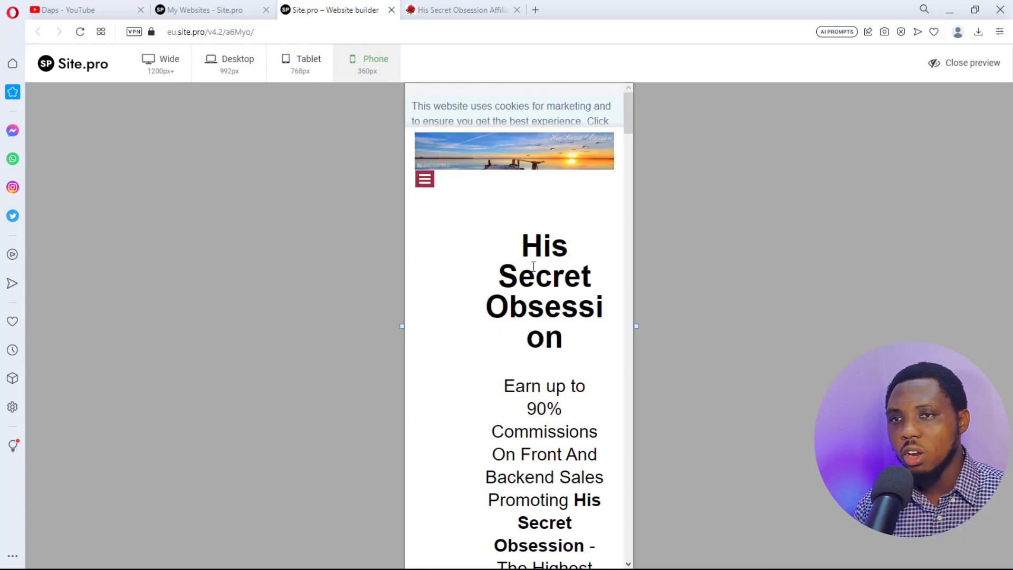
pyautogui.scroll(-18, 533, 266)
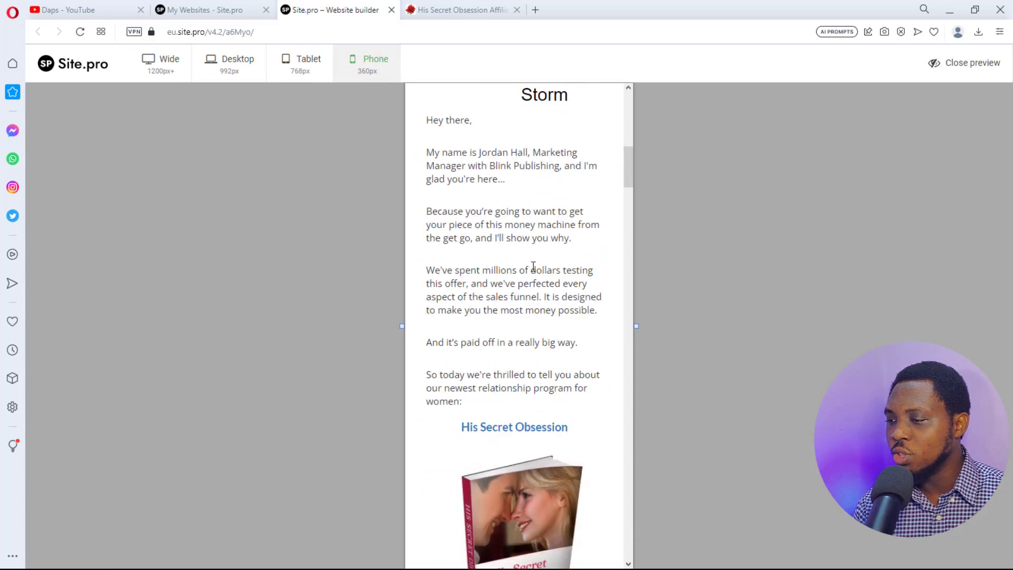
pyautogui.scroll(-5, 533, 266)
pyautogui.scroll(15, 533, 267)
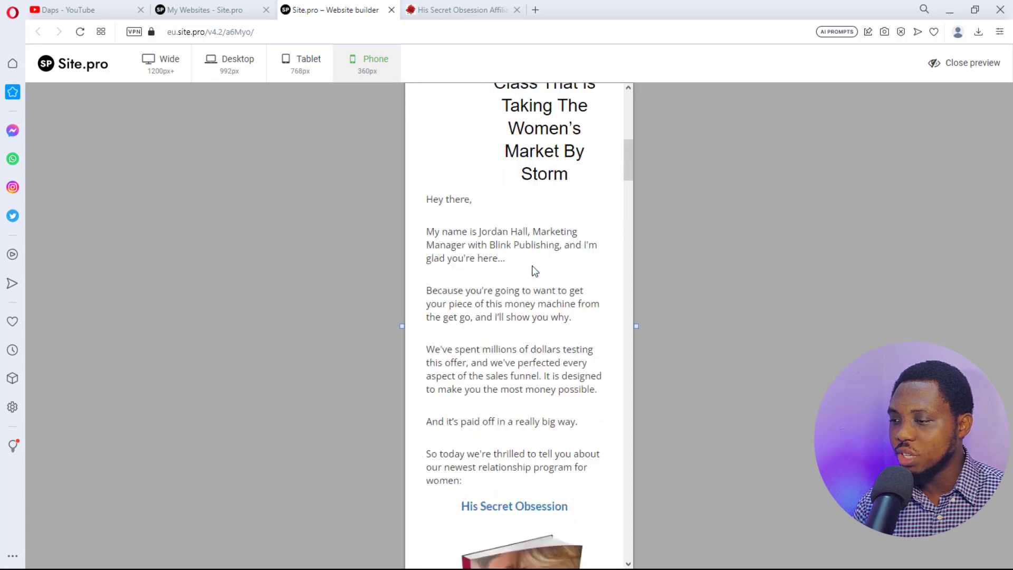
pyautogui.scroll(5, 512, 280)
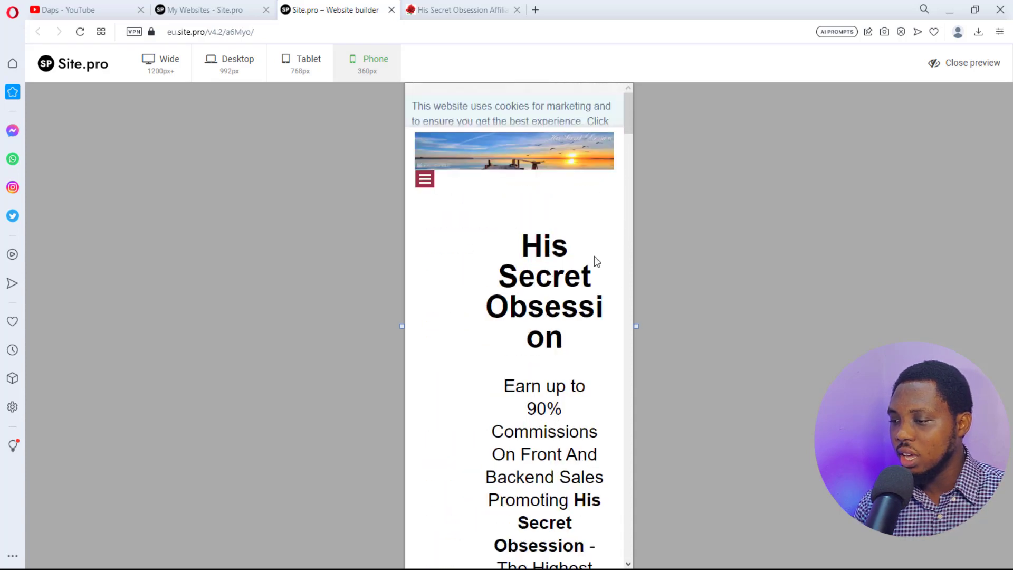
pyautogui.scroll(-20, 562, 357)
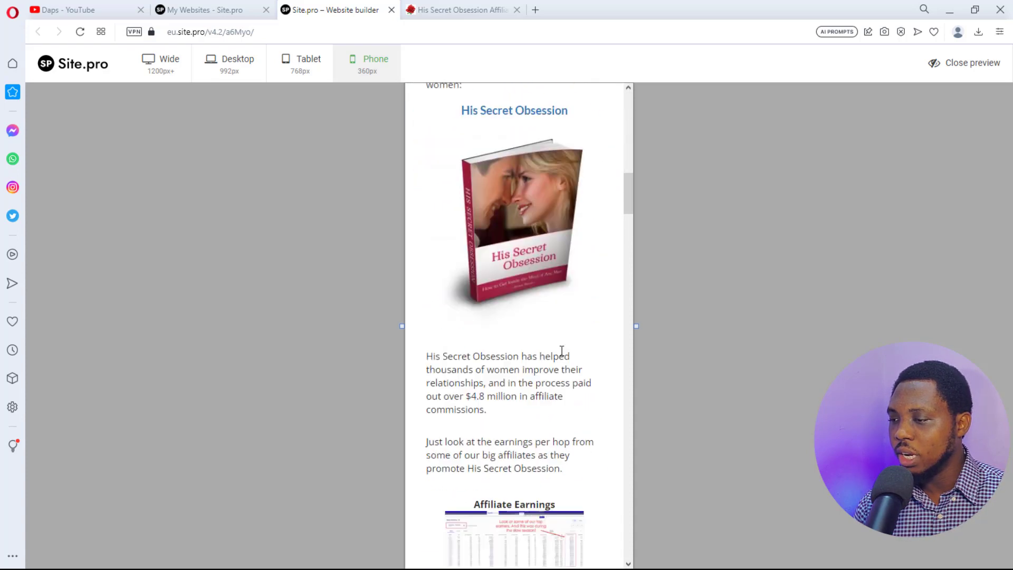
pyautogui.scroll(-20, 563, 351)
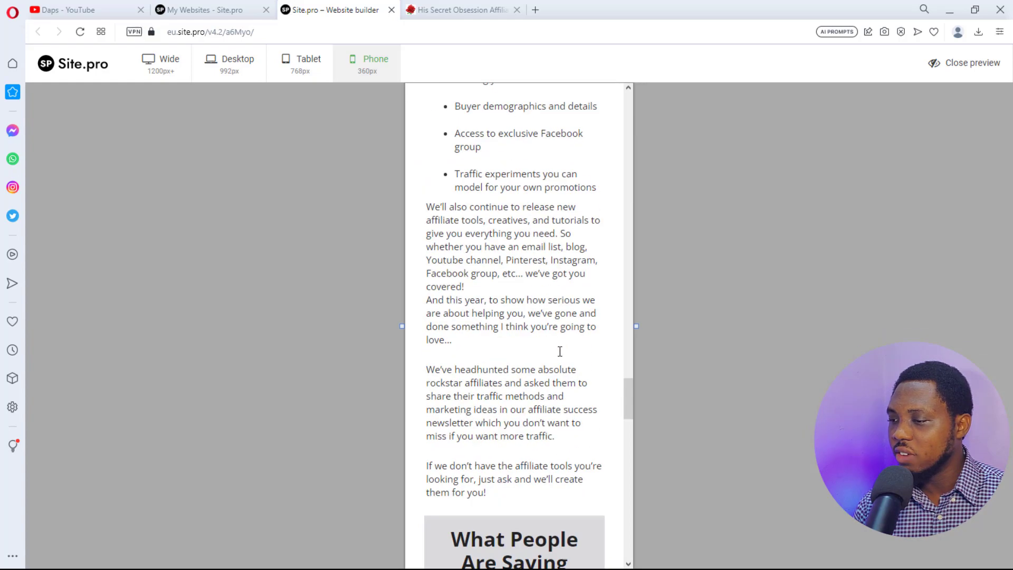
pyautogui.scroll(-2, 561, 361)
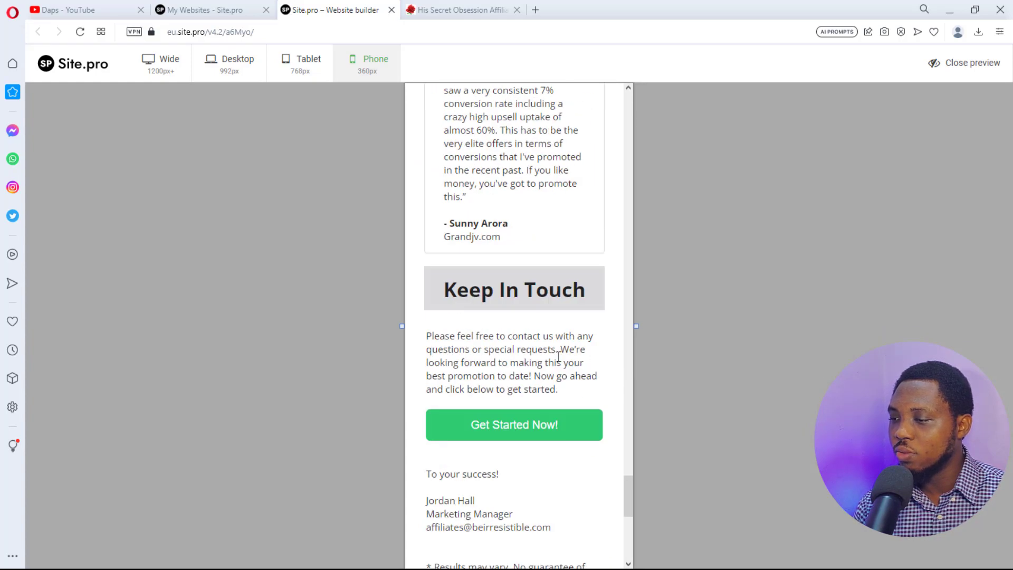
pyautogui.scroll(20, 559, 356)
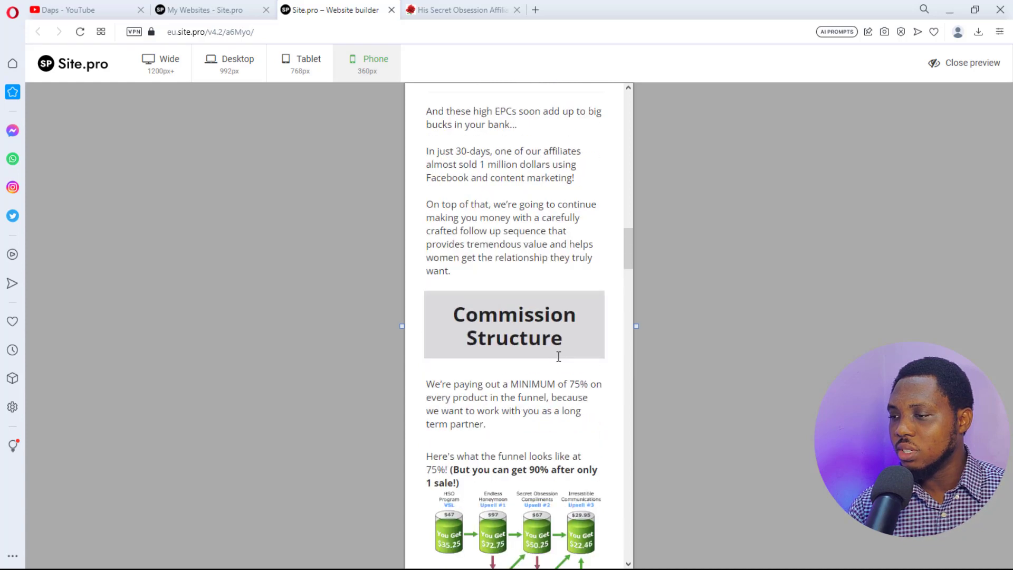
pyautogui.scroll(15, 559, 357)
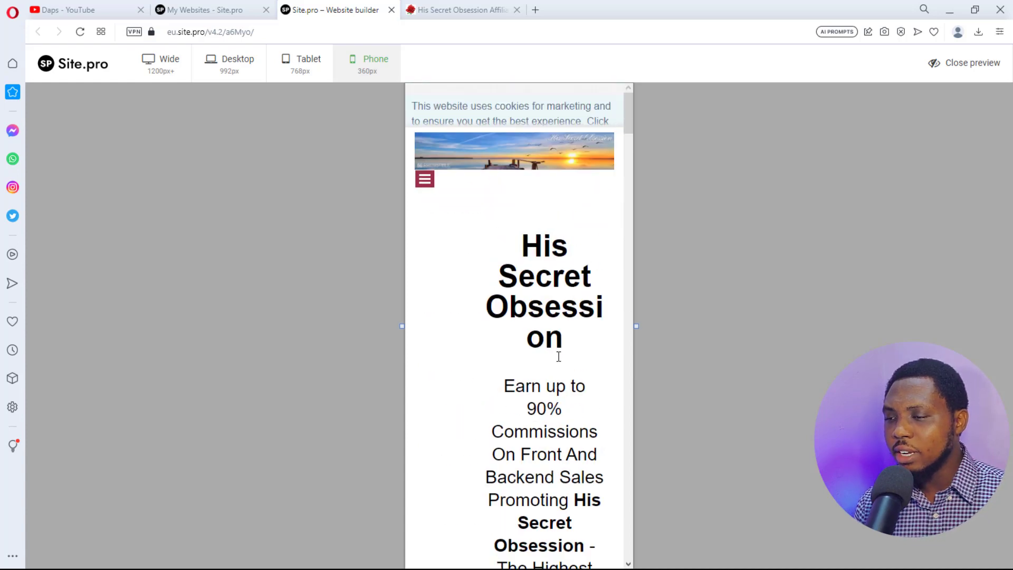
# - Close the preview and inspect the intro body and subtitle text blocks on the editor canvas
pyautogui.click(972, 63)
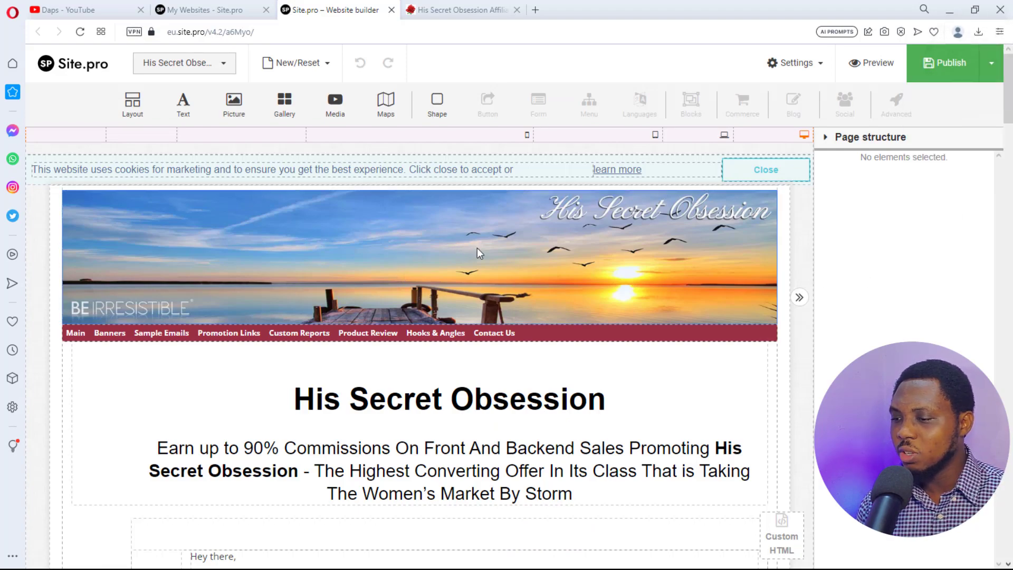
pyautogui.scroll(-5, 477, 248)
pyautogui.click(450, 213)
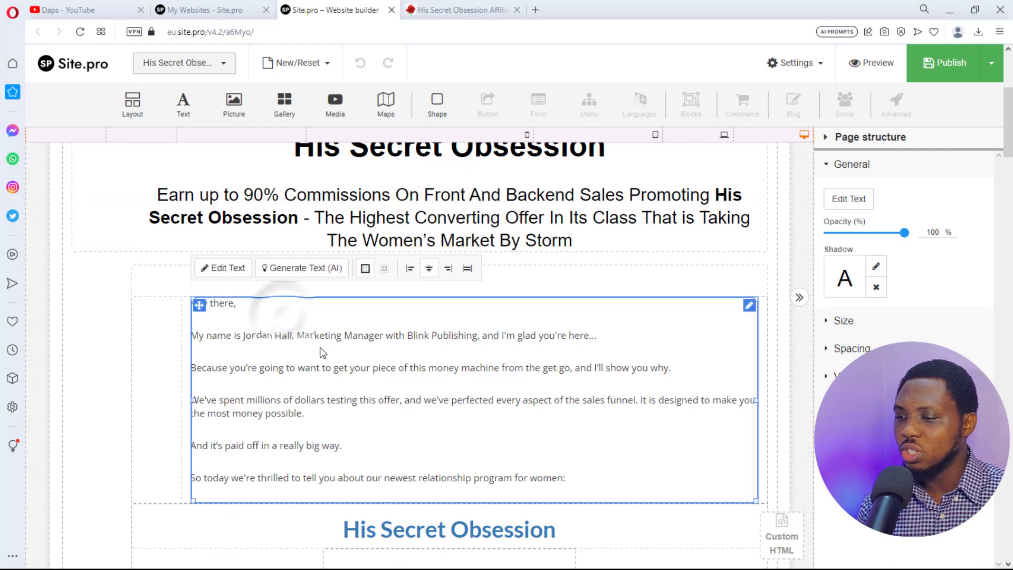
pyautogui.click(473, 233)
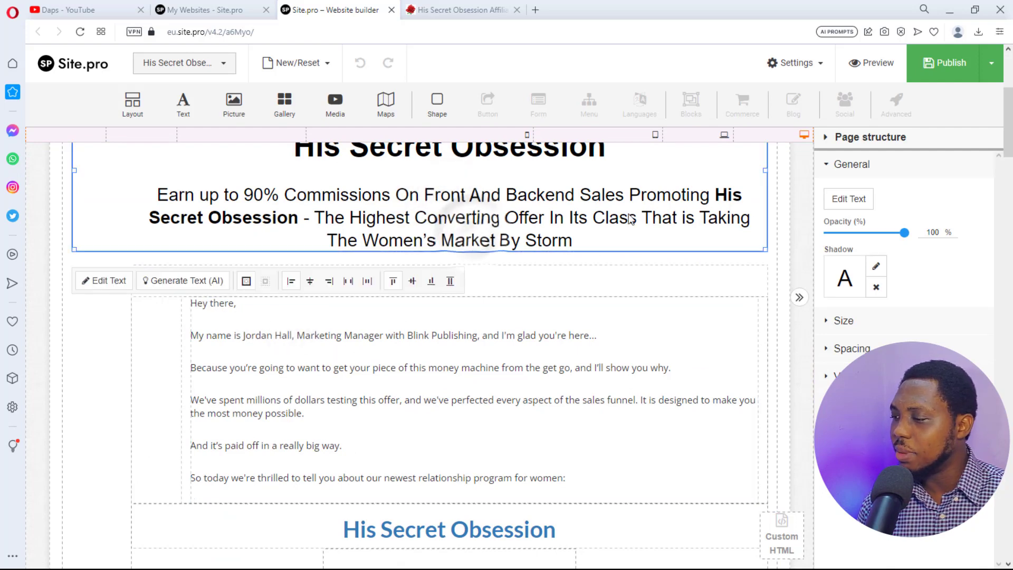
pyautogui.scroll(-5, 470, 393)
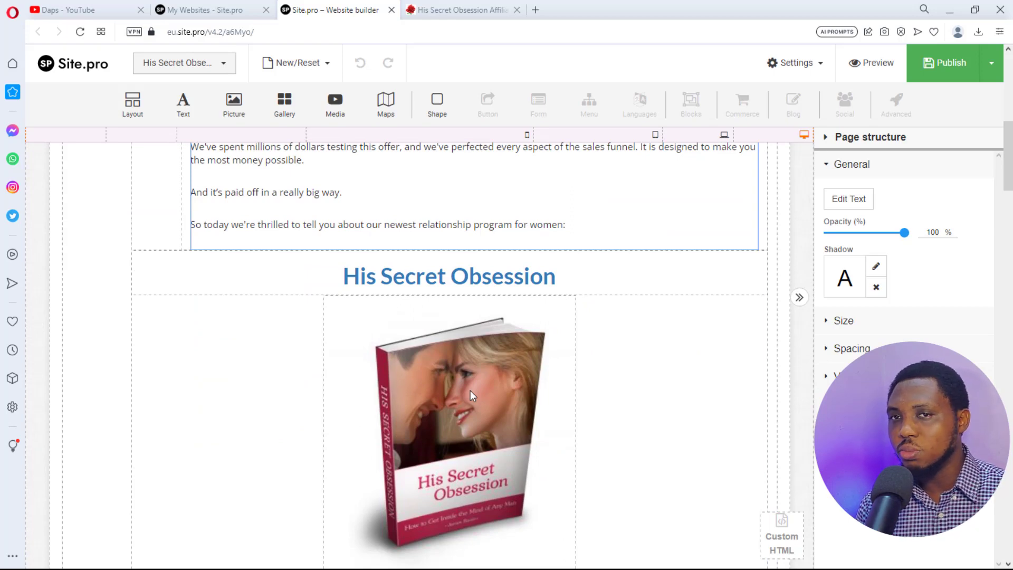
pyautogui.scroll(-6, 470, 391)
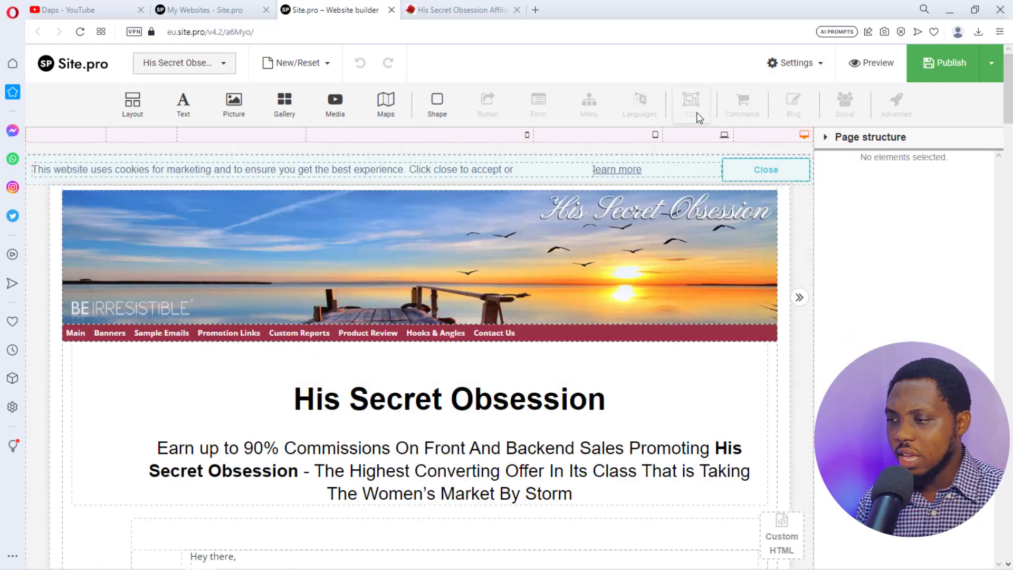
pyautogui.click(788, 64)
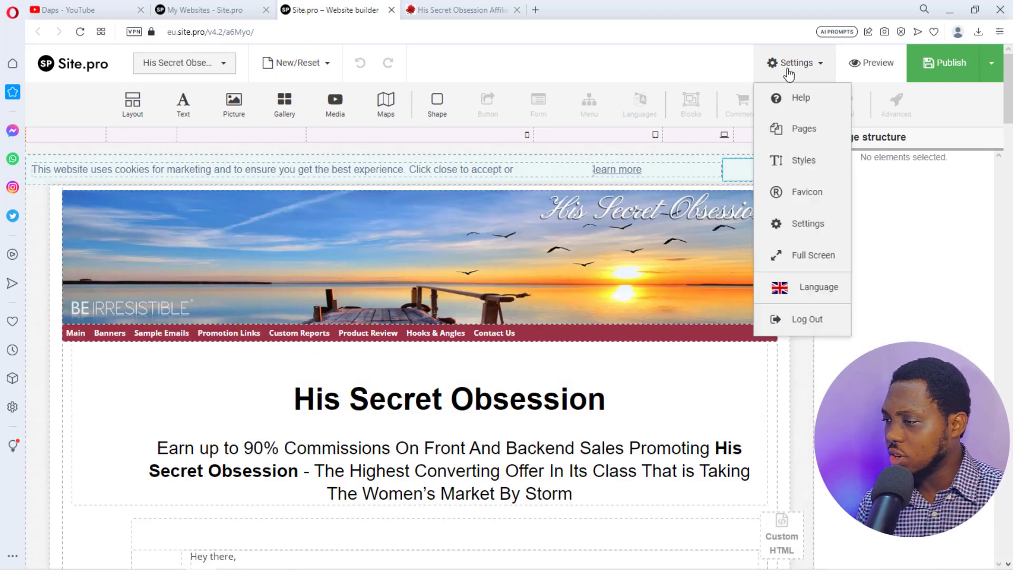
pyautogui.click(805, 130)
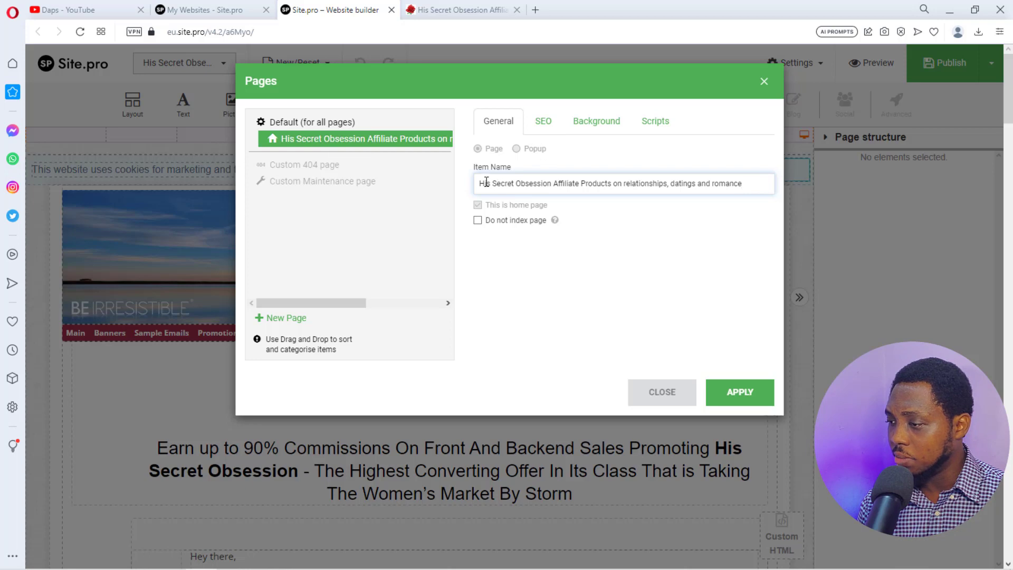
pyautogui.moveTo(484, 183); pyautogui.dragTo(745, 184)
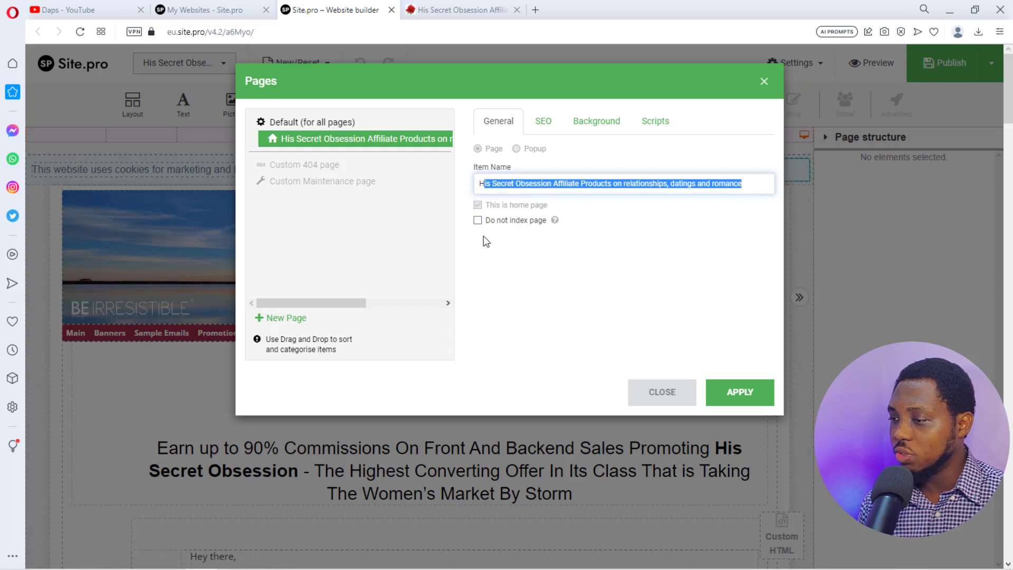
pyautogui.click(543, 123)
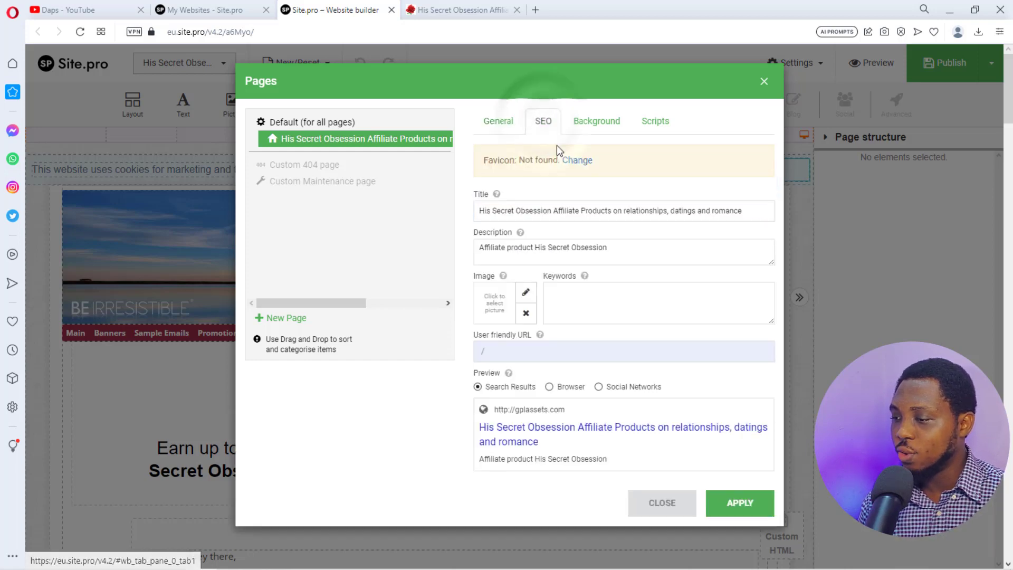
pyautogui.click(602, 127)
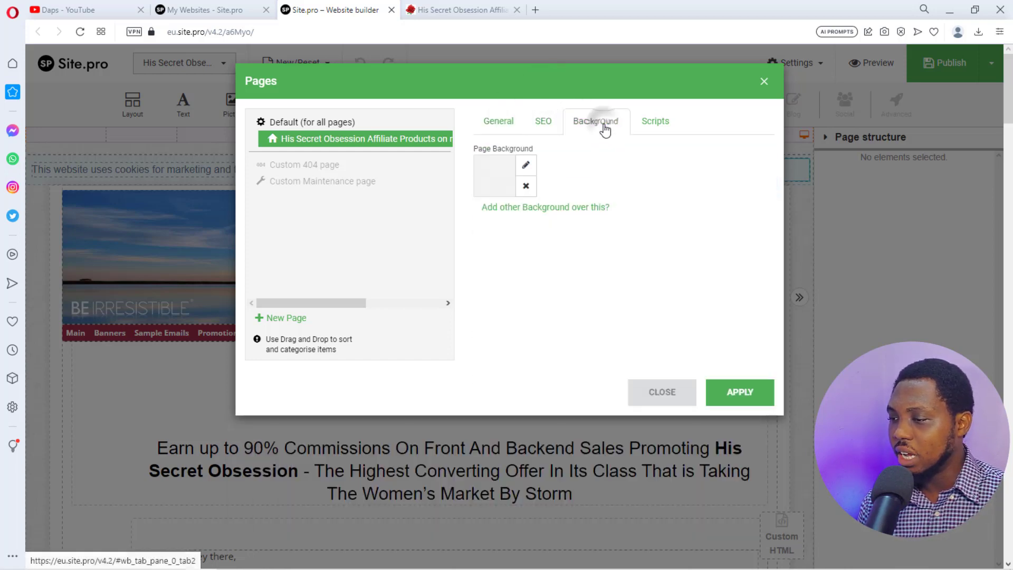
pyautogui.click(664, 123)
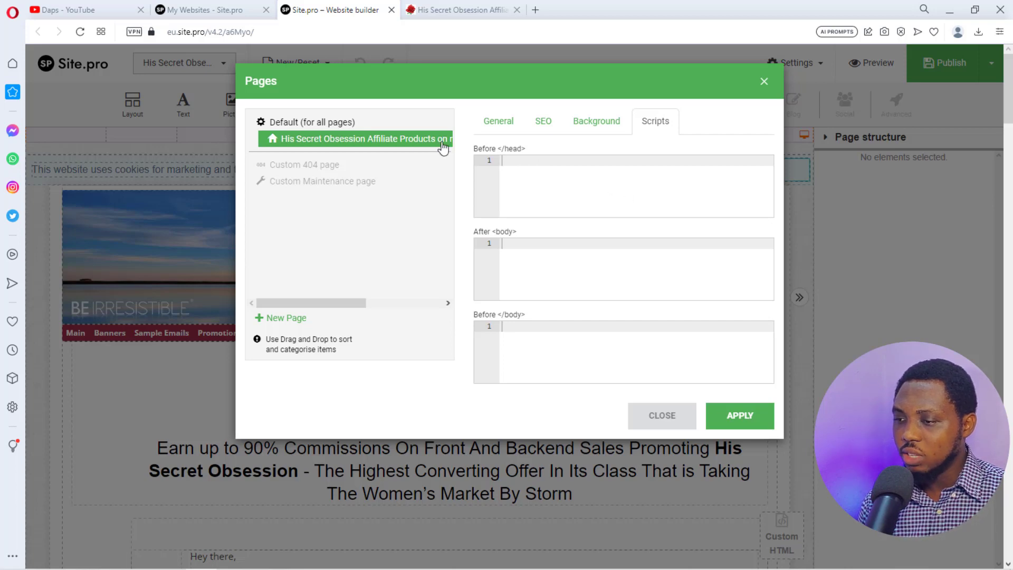
pyautogui.click(280, 320)
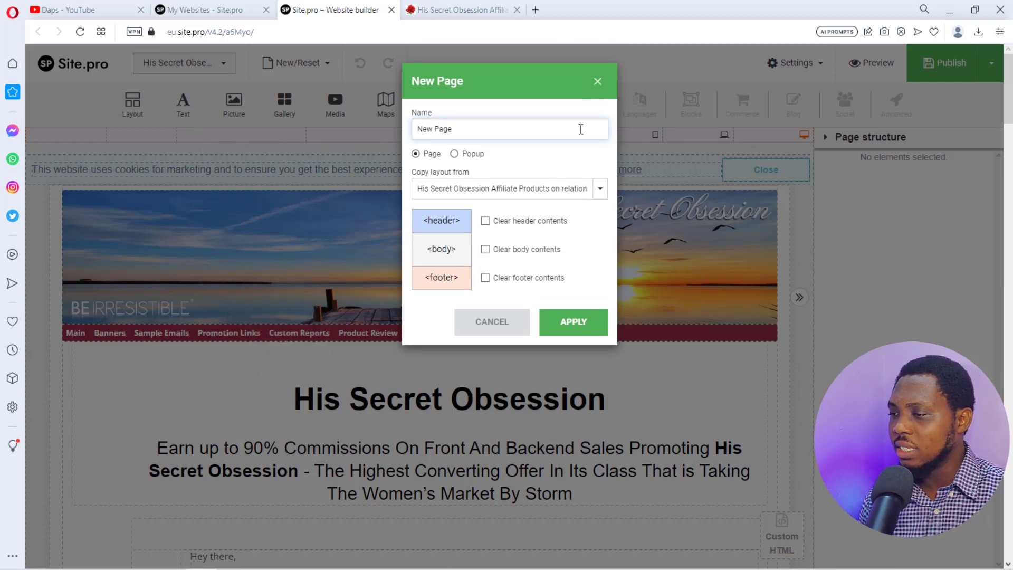
pyautogui.click(598, 82)
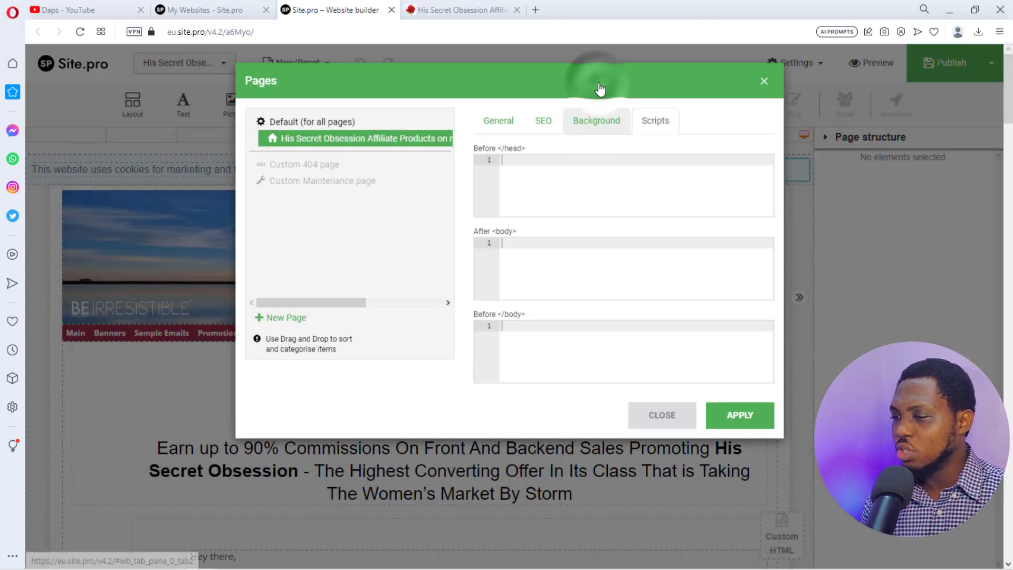
pyautogui.click(764, 81)
pyautogui.click(821, 66)
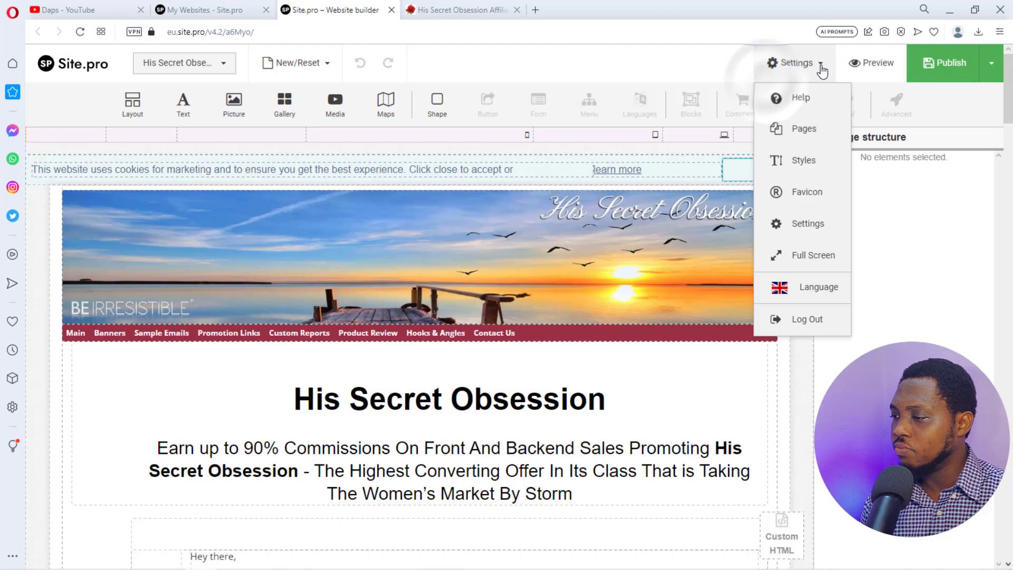